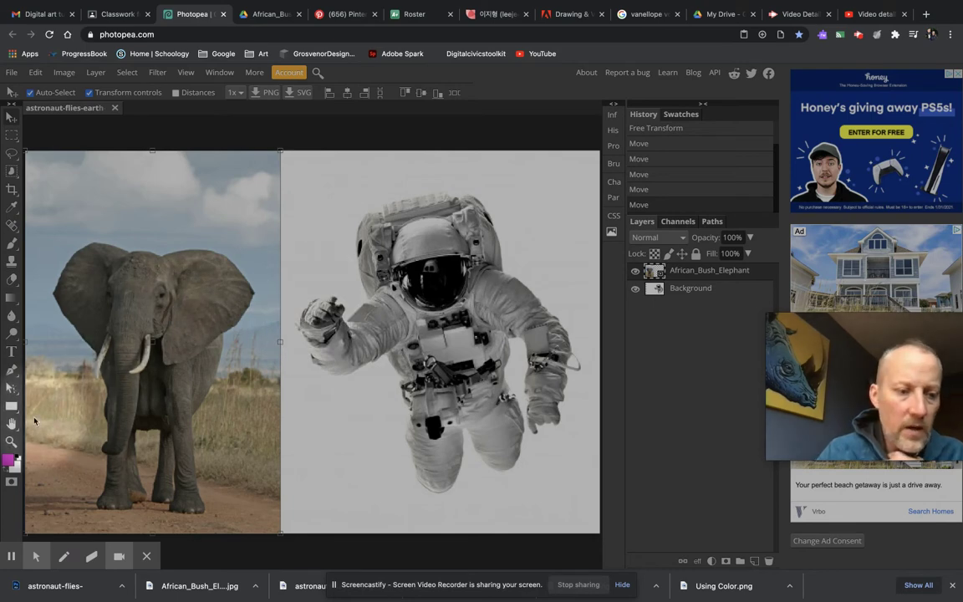
left_click(11, 441)
scroll(355, 324, "down", 5)
scroll(354, 324, "up", 6)
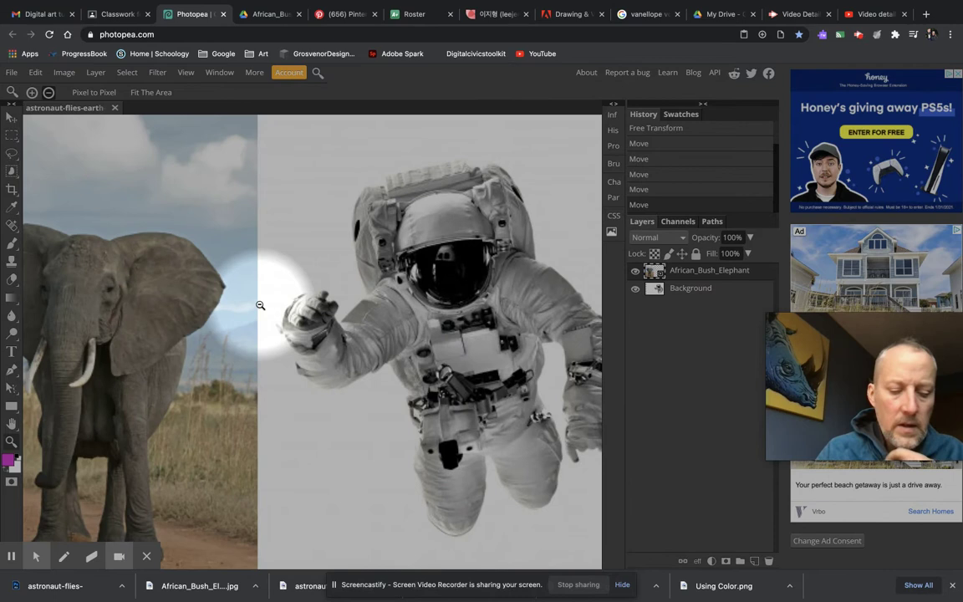
scroll(259, 308, "down", 2)
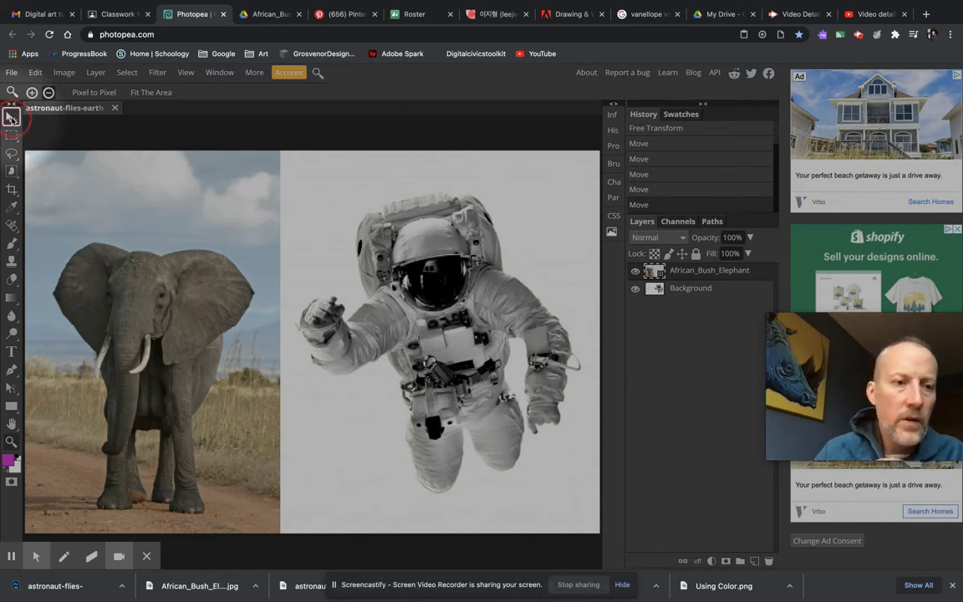
- Activate the Move tool and try selecting the astronaut on the canvas with Auto-Select turned off and back on
left_click(11, 118)
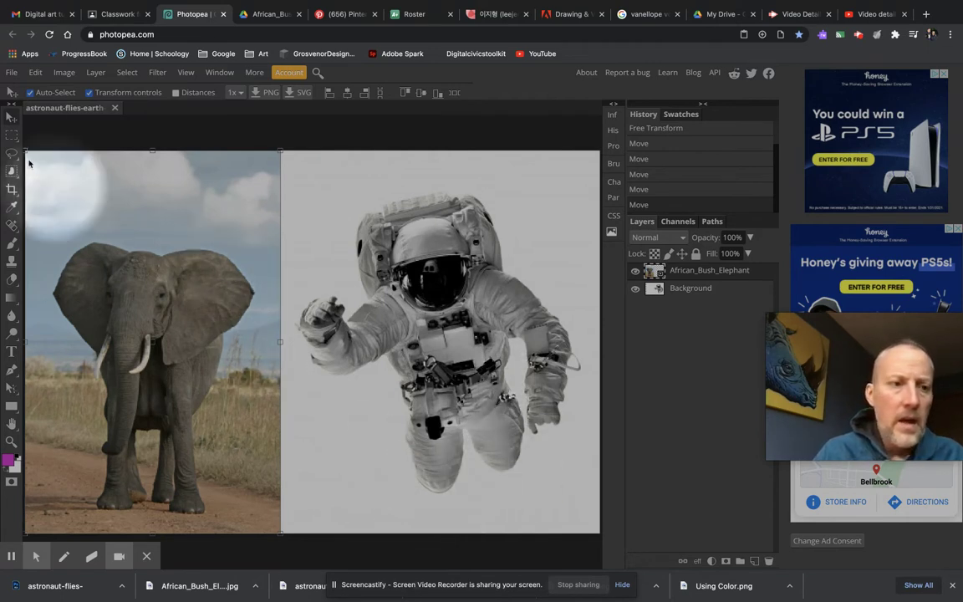
left_click(30, 94)
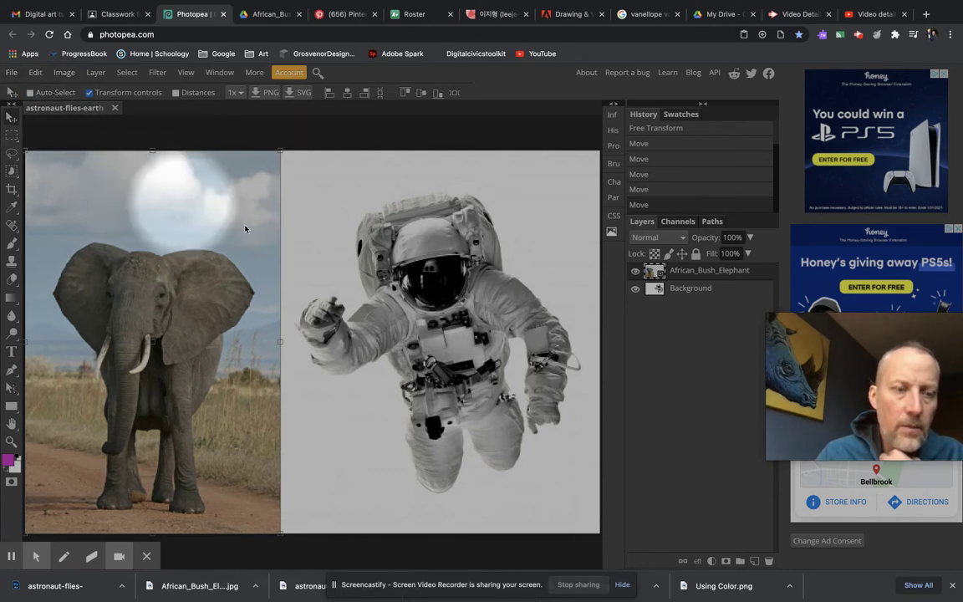
left_click(395, 248)
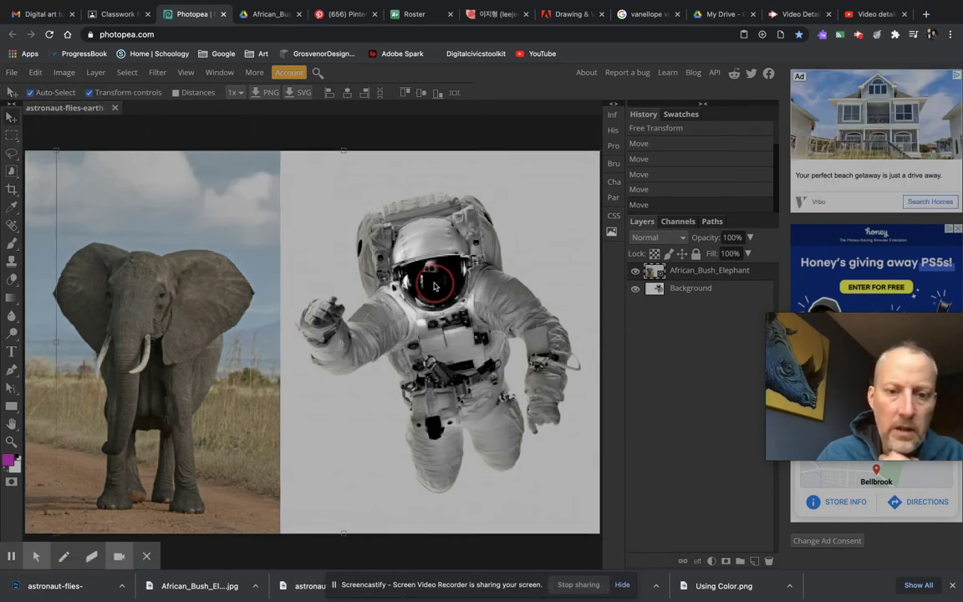
left_click(391, 256)
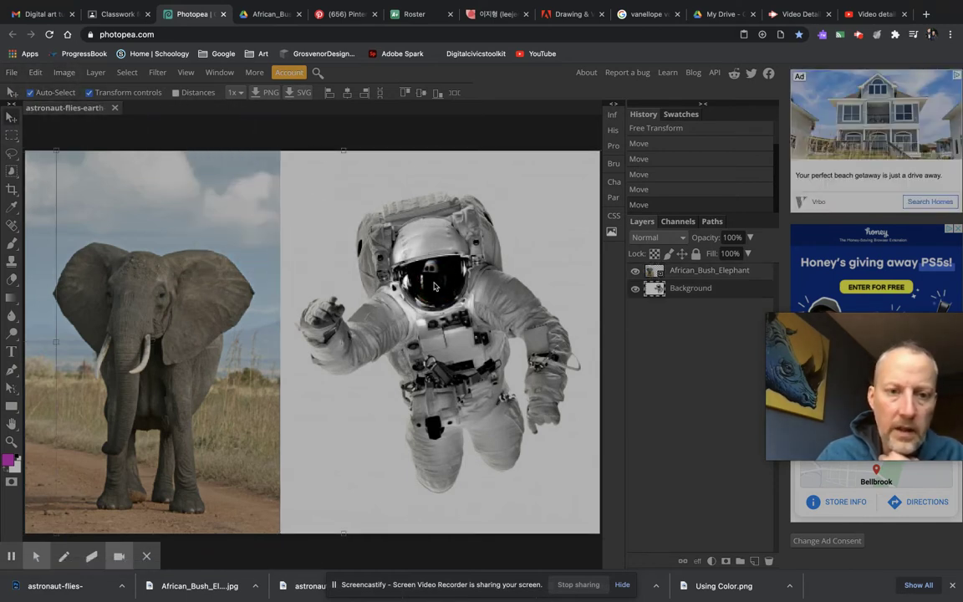
- Alternate the selection between the elephant and Background layers, and toggle the transform controls off and back on
left_click(207, 290)
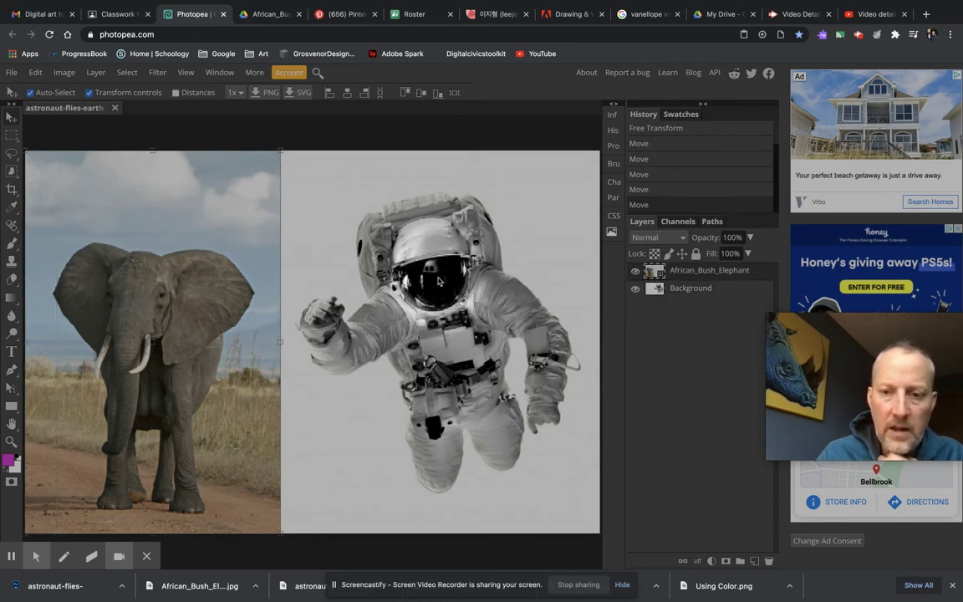
left_click(706, 298)
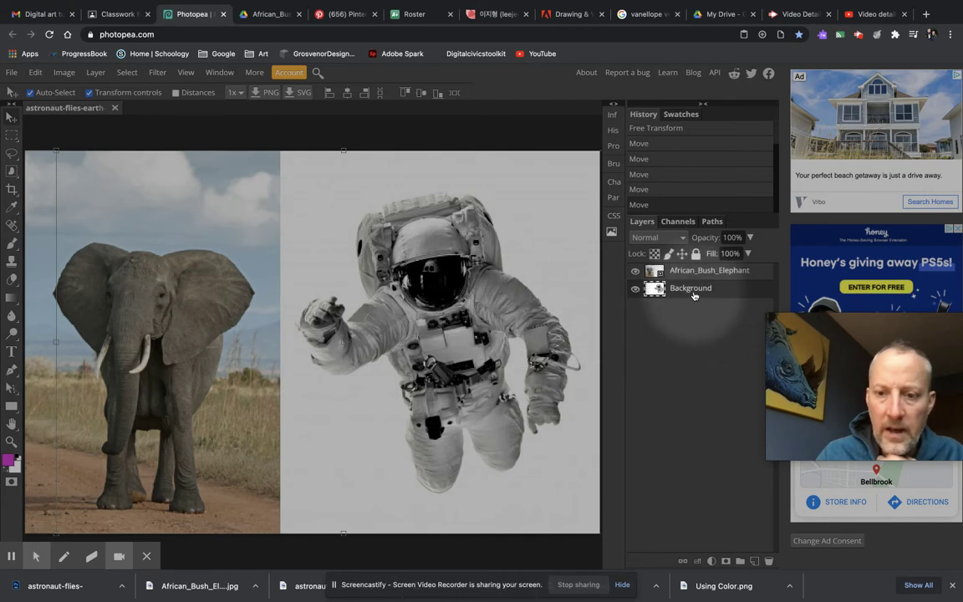
left_click(174, 333)
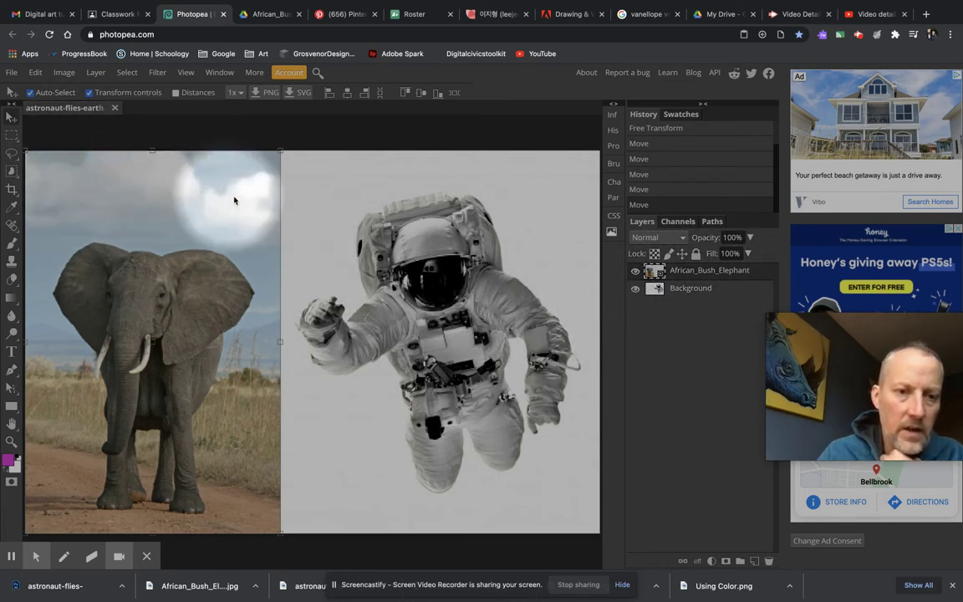
left_click(89, 93)
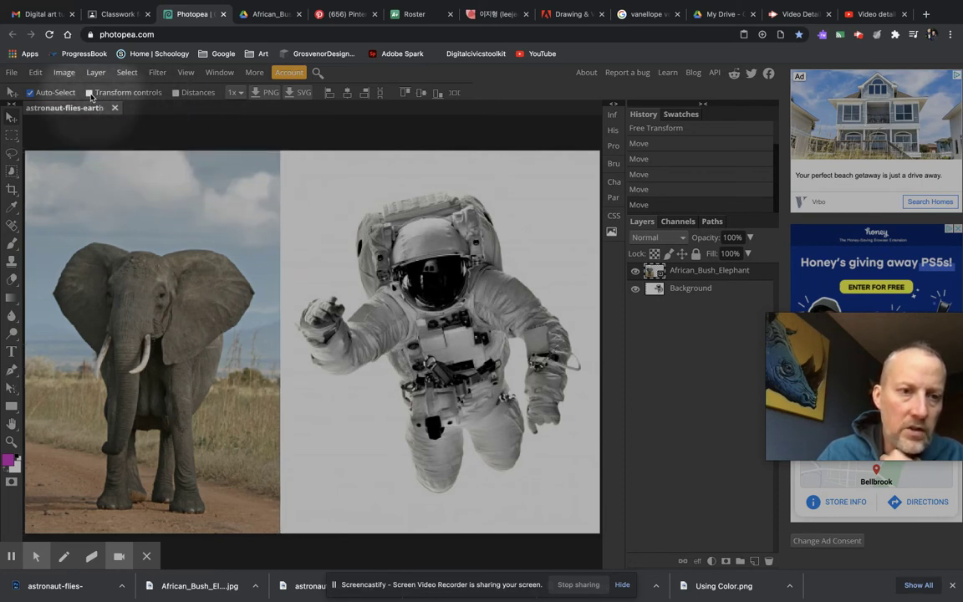
left_click(89, 92)
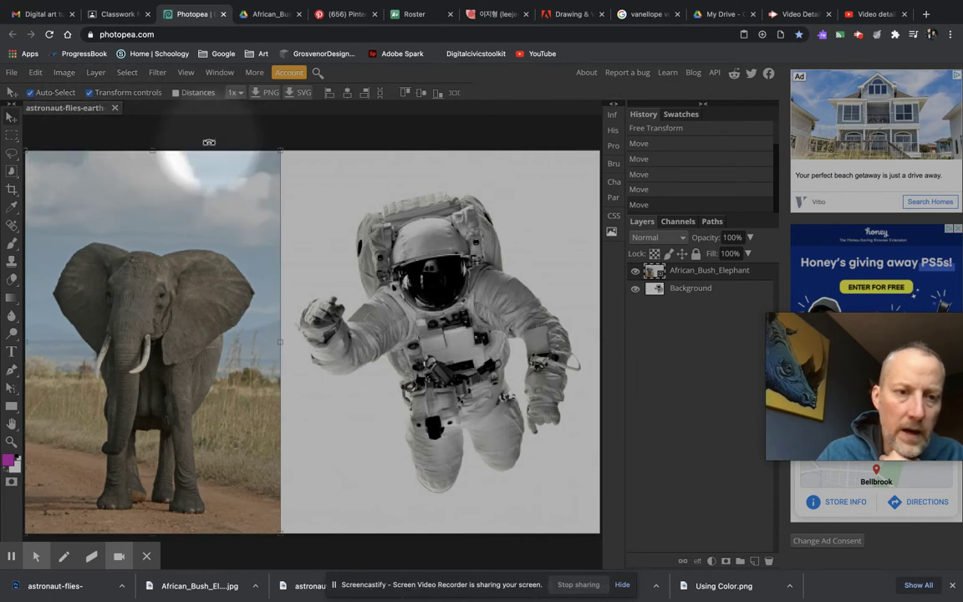
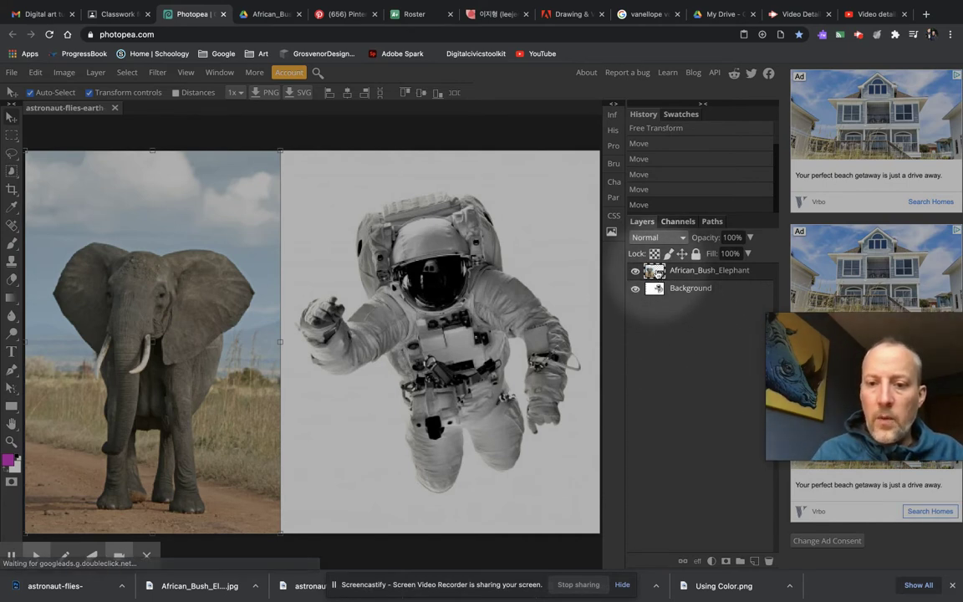
- Rasterize the African_Bush_Elephant layer and move the elephant picture toward the middle of the canvas, partly over the astronaut
right_click(684, 272)
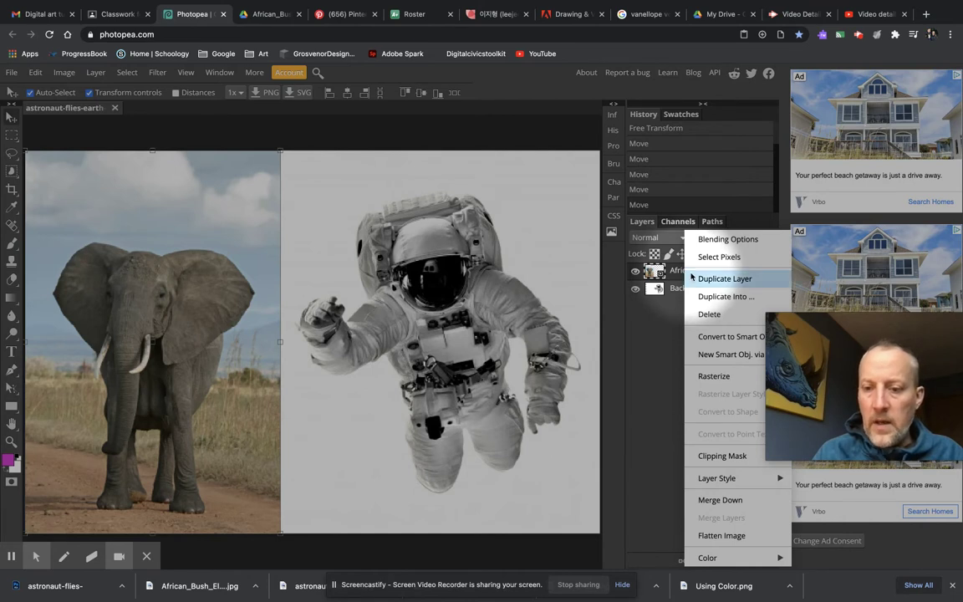
left_click(714, 376)
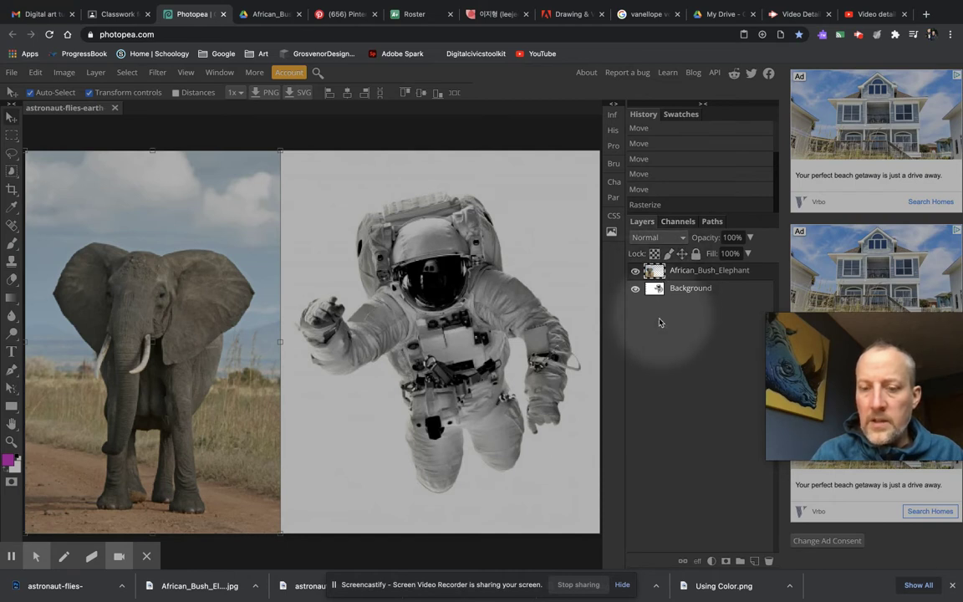
left_click(702, 290)
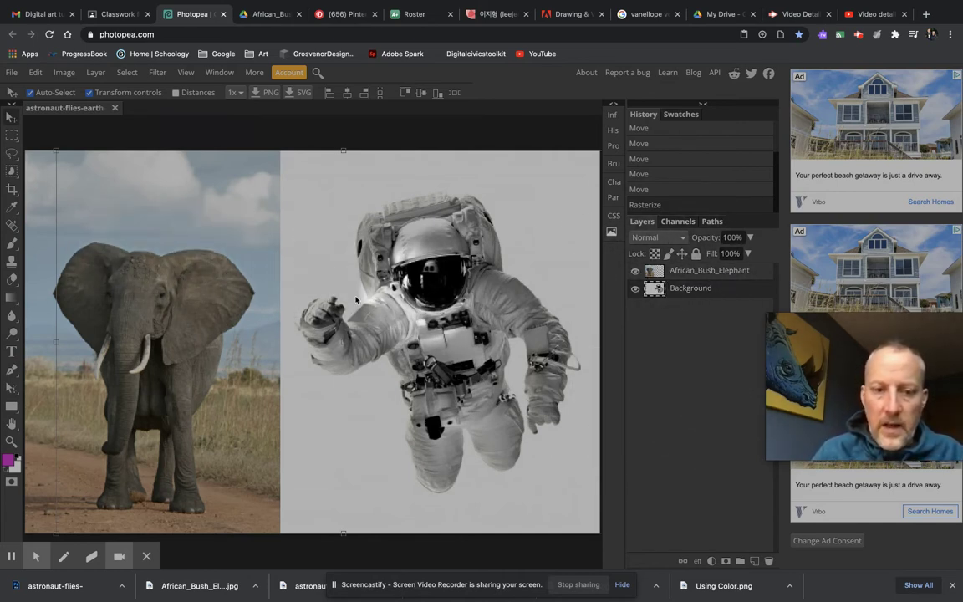
left_click_drag(165, 311, 288, 311)
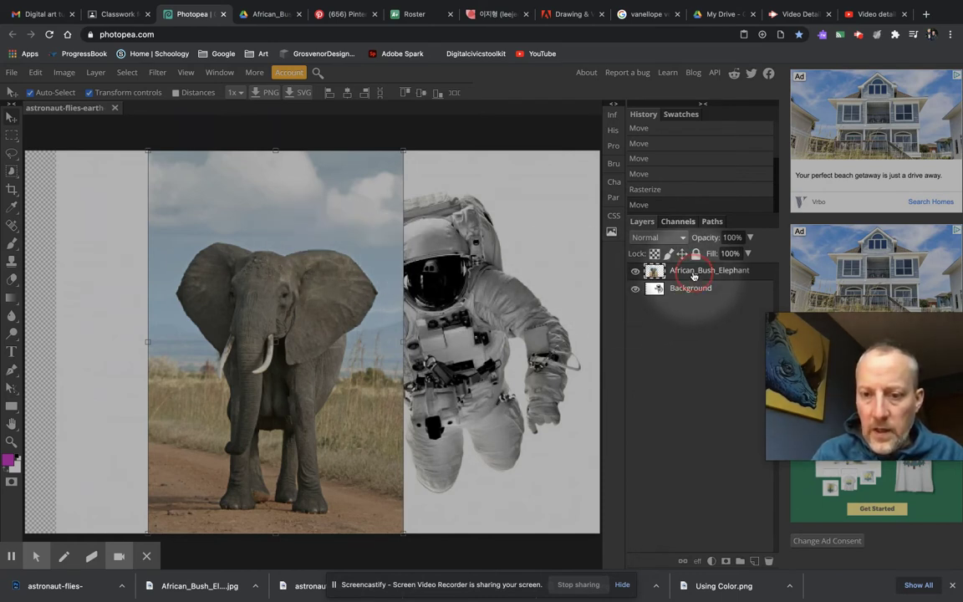
- Reorder the African_Bush_Elephant layer beneath the Background layer and restore it to the front of the stack
left_click_drag(693, 276, 693, 299)
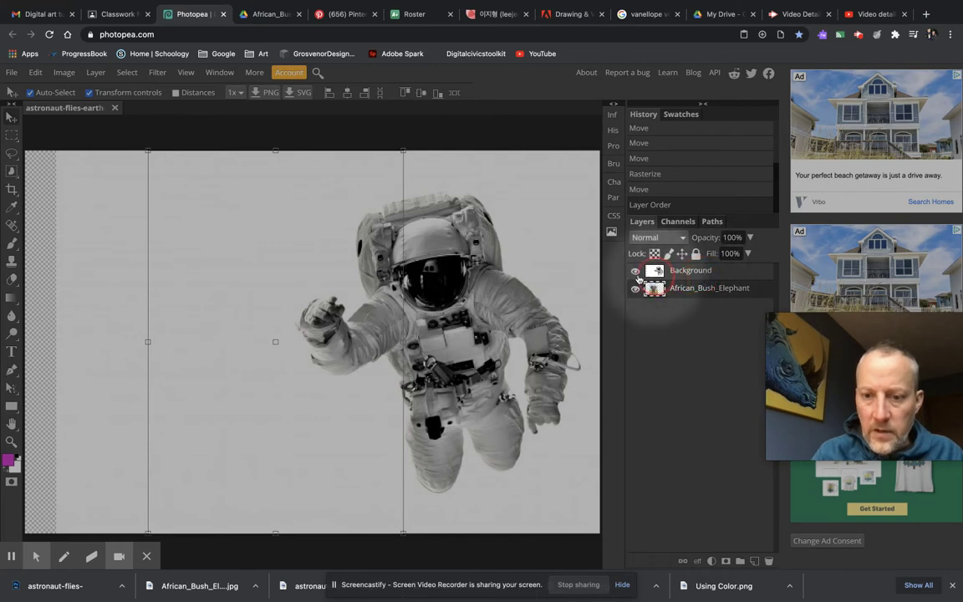
left_click(716, 274)
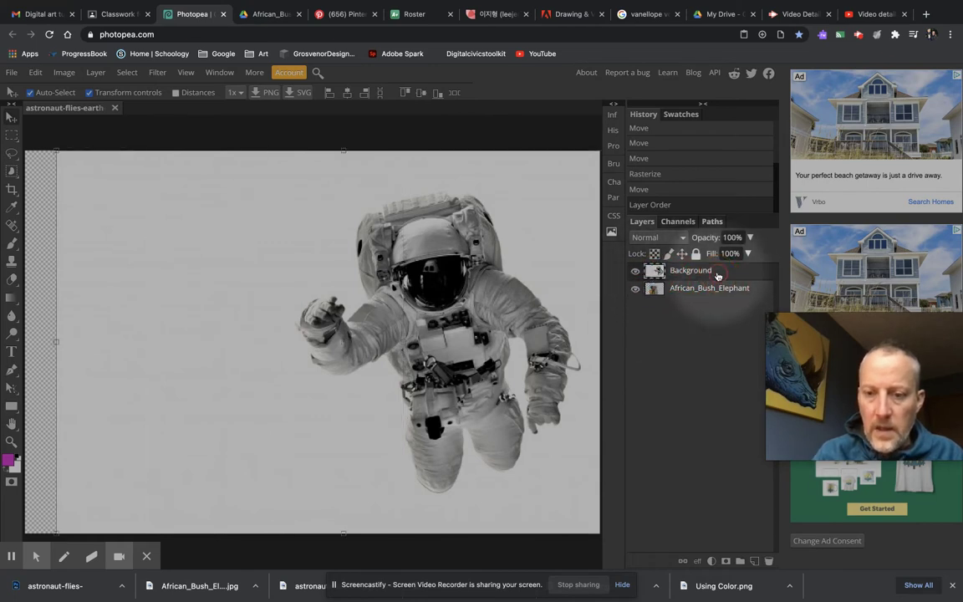
left_click_drag(717, 274, 719, 296)
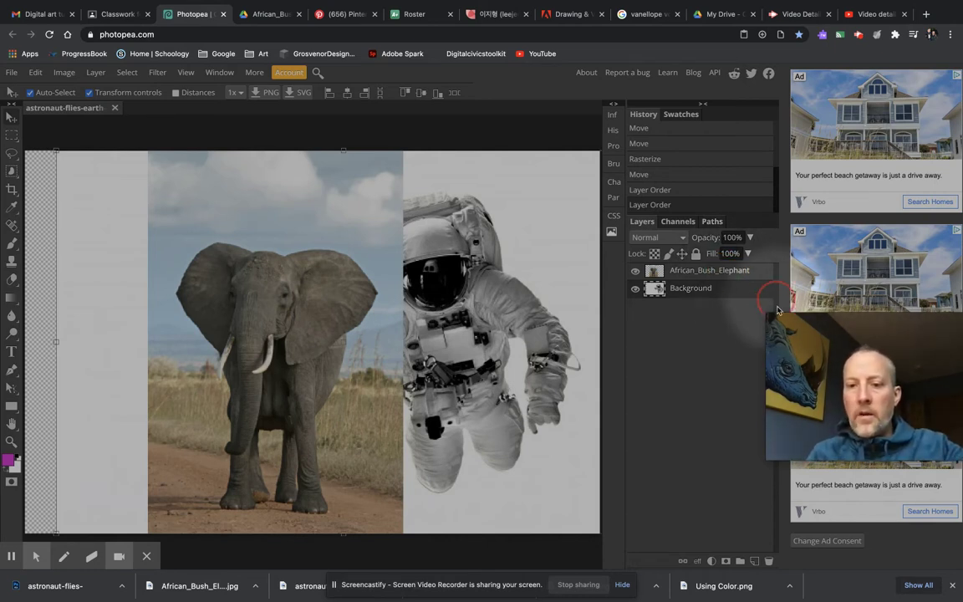
left_click(686, 289)
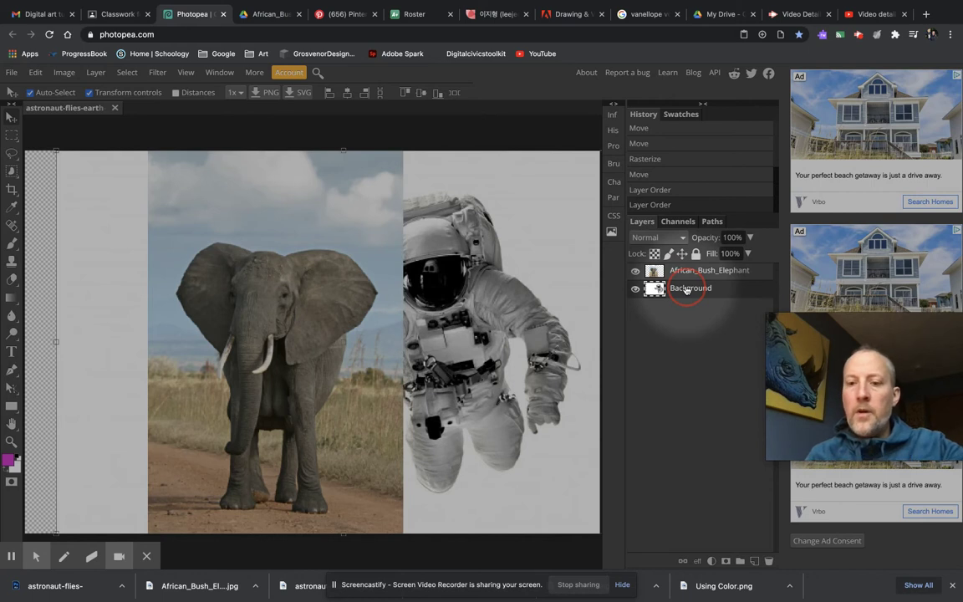
left_click(697, 272)
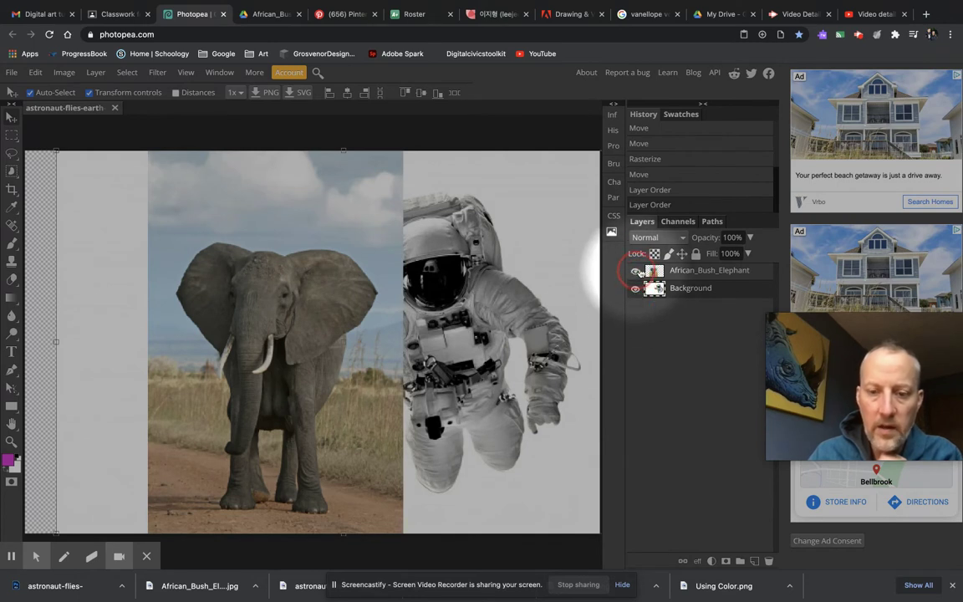
- Toggle the elephant layer's visibility off and on, and hide both the Background and elephant layers
left_click(635, 270)
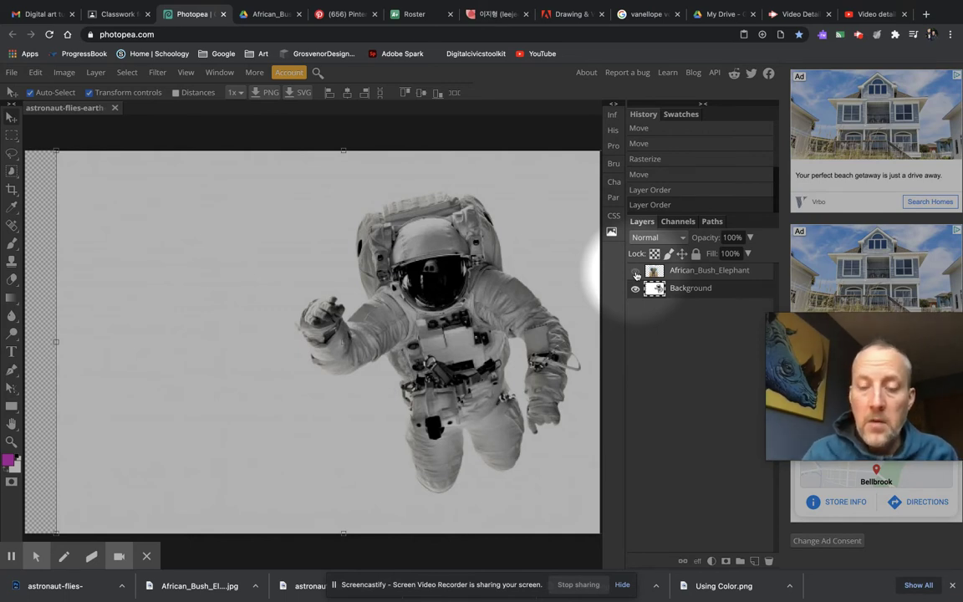
left_click(635, 270)
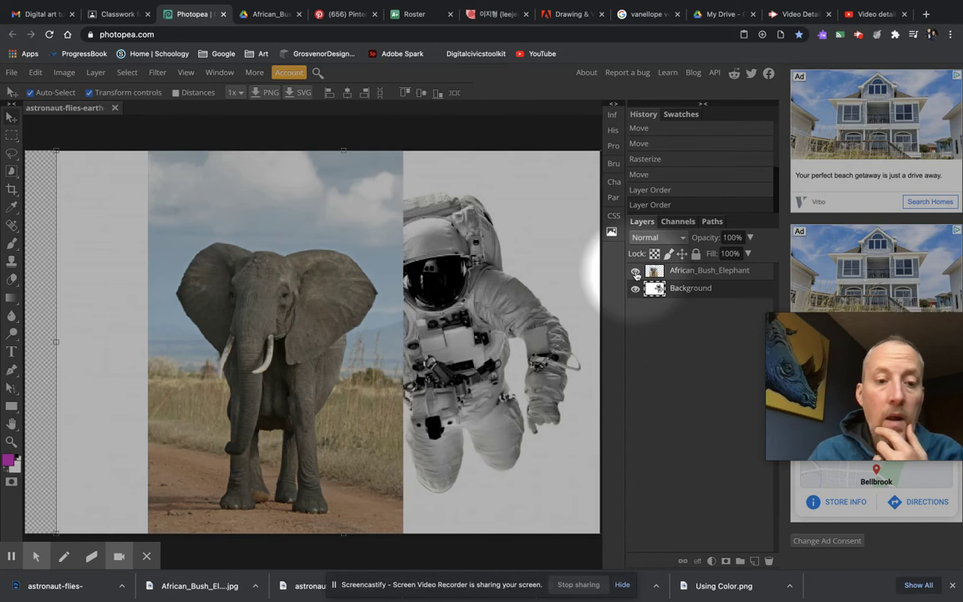
left_click(635, 289)
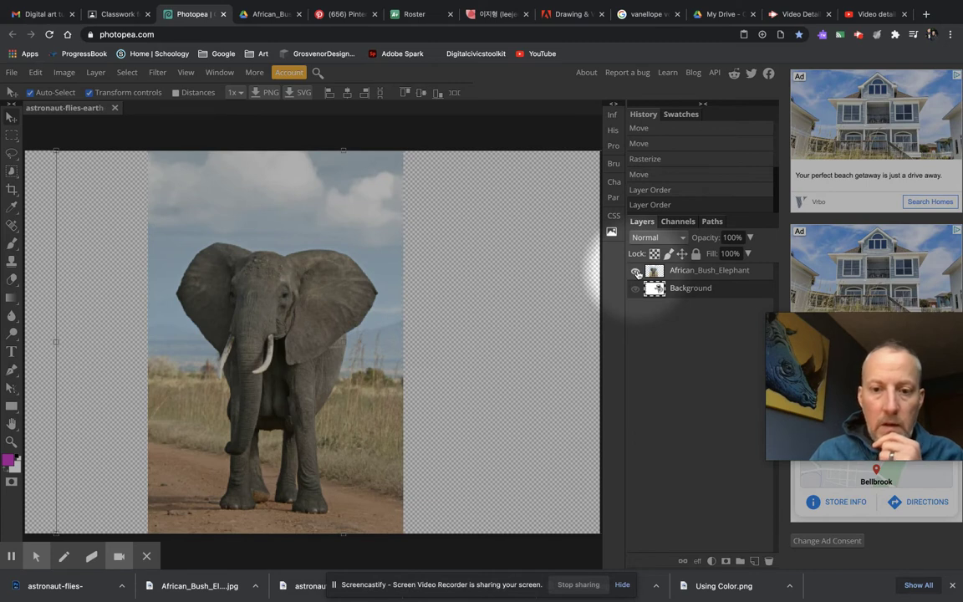
left_click(636, 271)
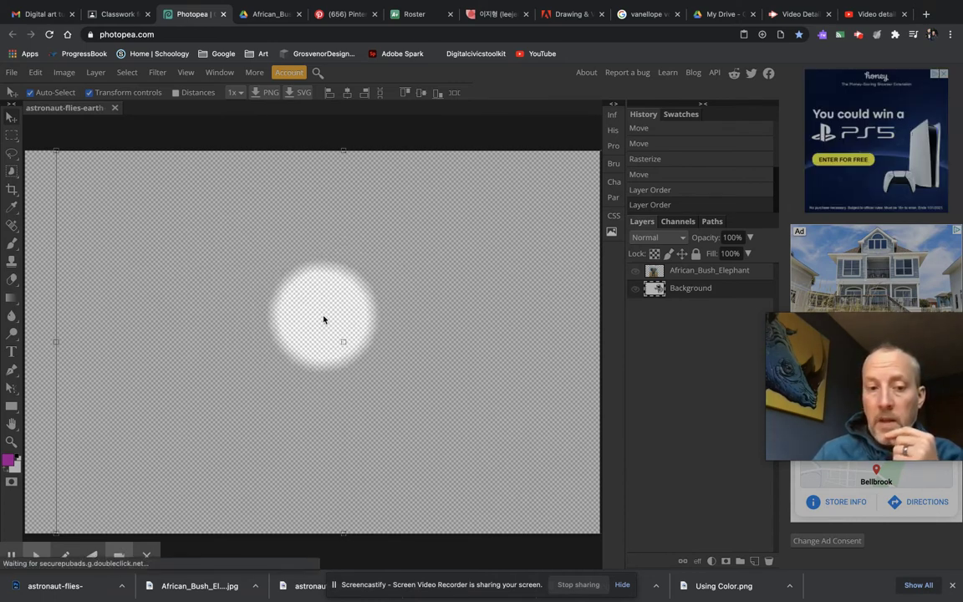
- Examine the empty transparent canvas up close and make the Background and elephant layers visible again
scroll(324, 318, "up", 2)
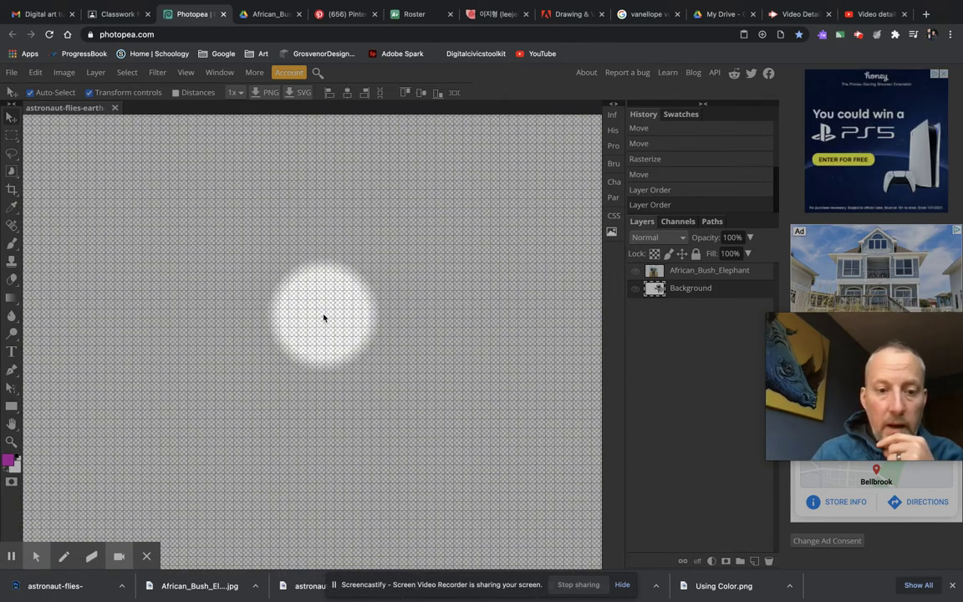
scroll(324, 318, "down", 3)
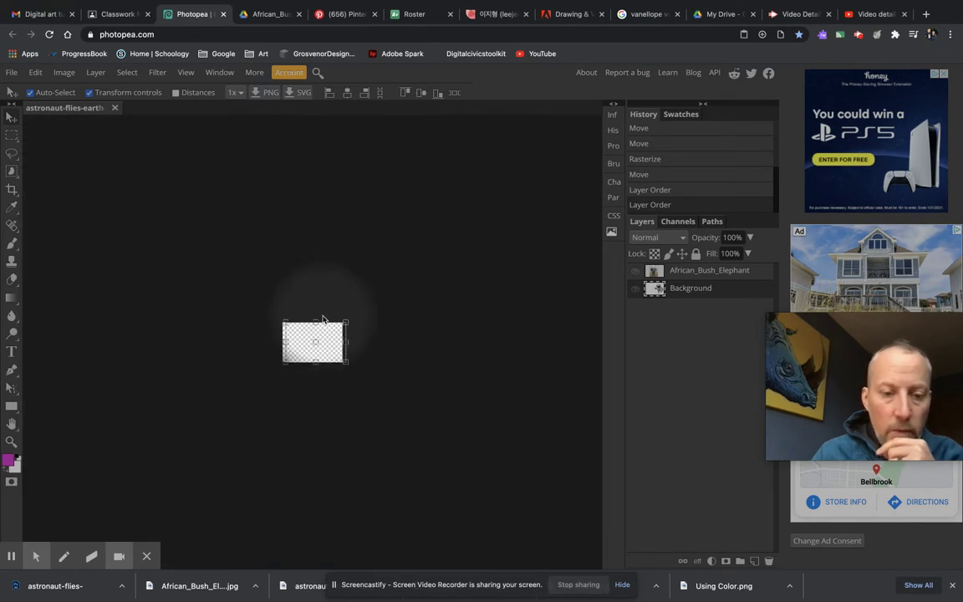
scroll(323, 318, "up", 1)
scroll(324, 318, "up", 3)
left_click_drag(324, 319, 458, 215)
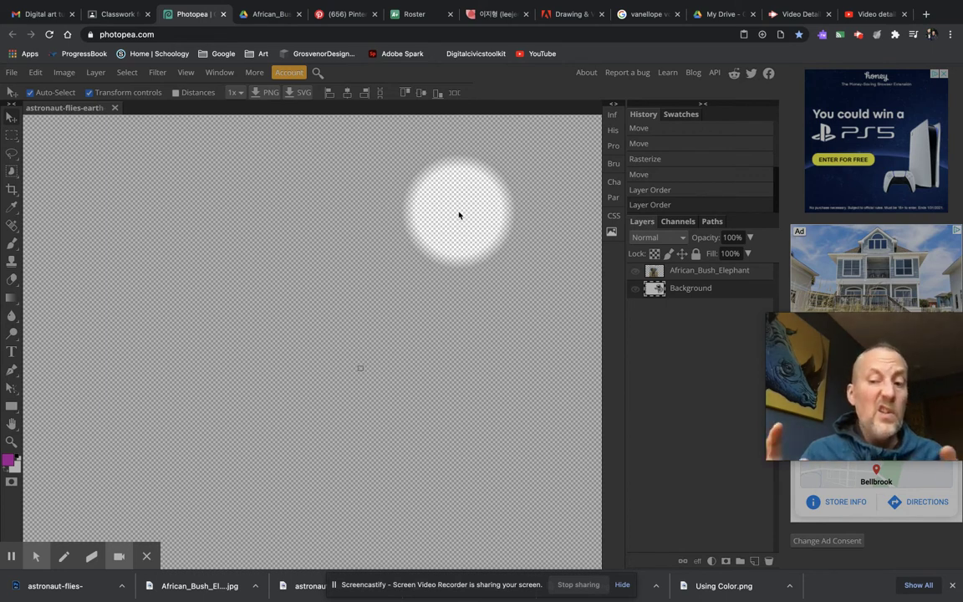
left_click_drag(458, 215, 384, 255)
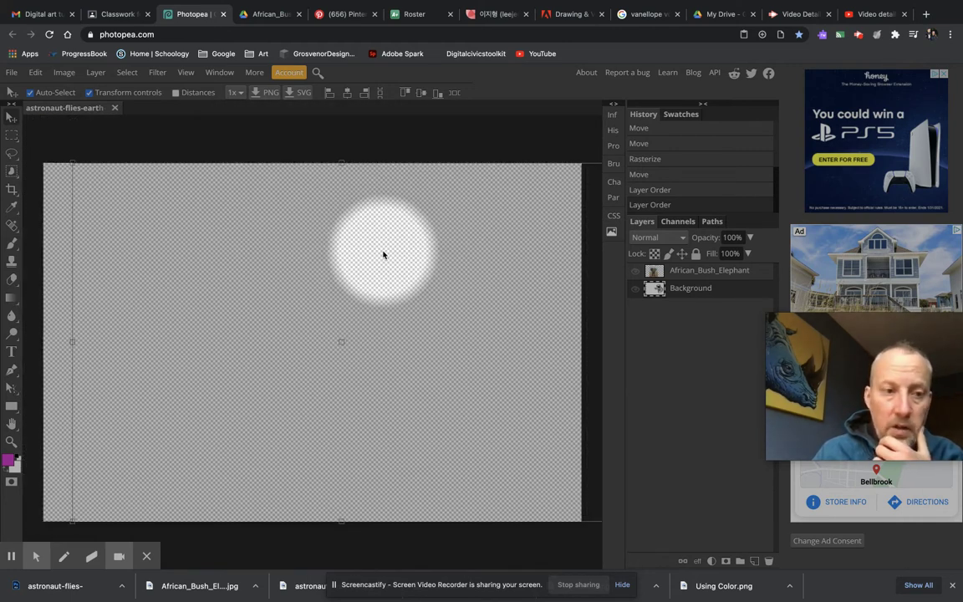
left_click(635, 289)
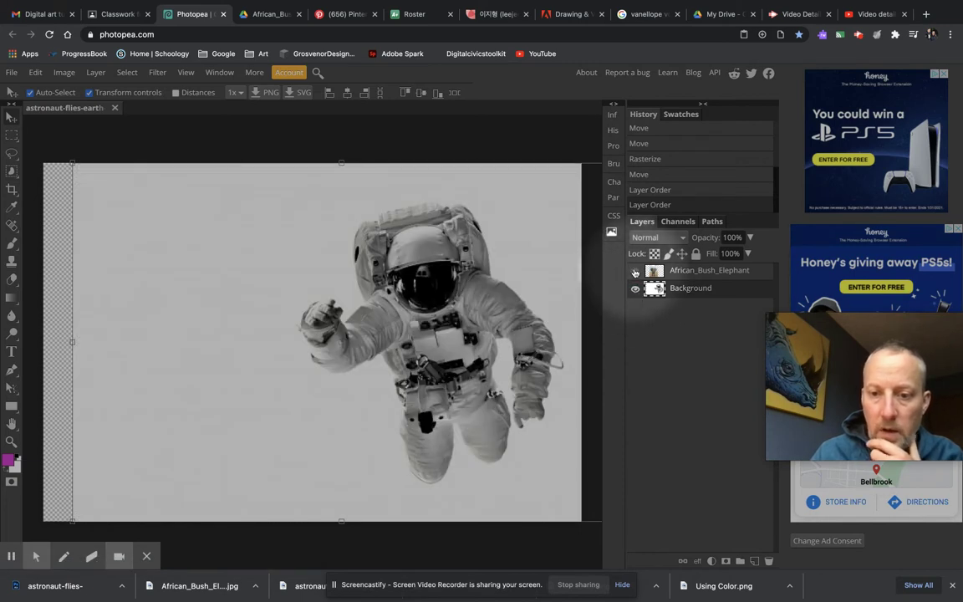
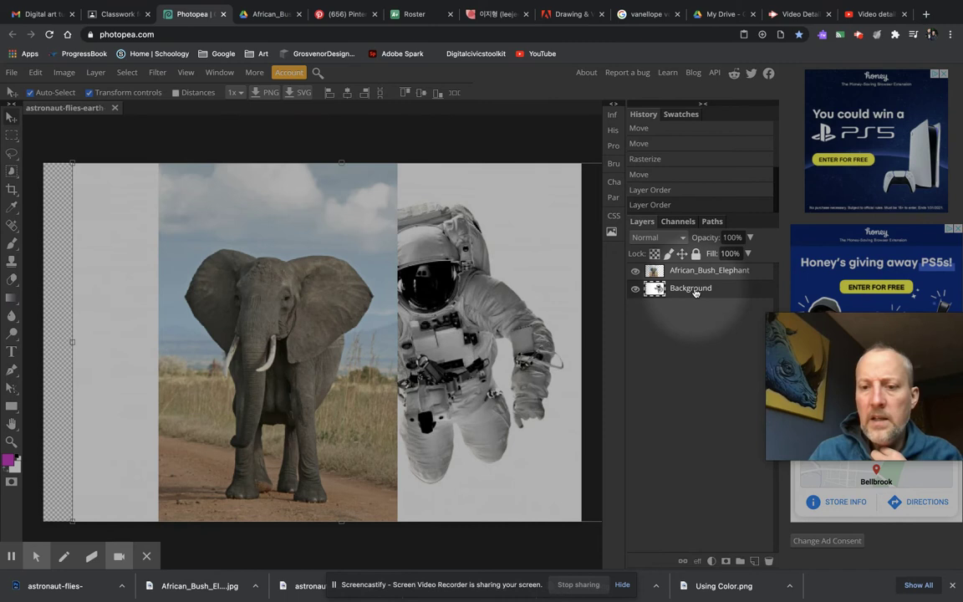
- Rename the Background layer as Astronaut and select the African_Bush_Elephant layer
double_click(693, 289)
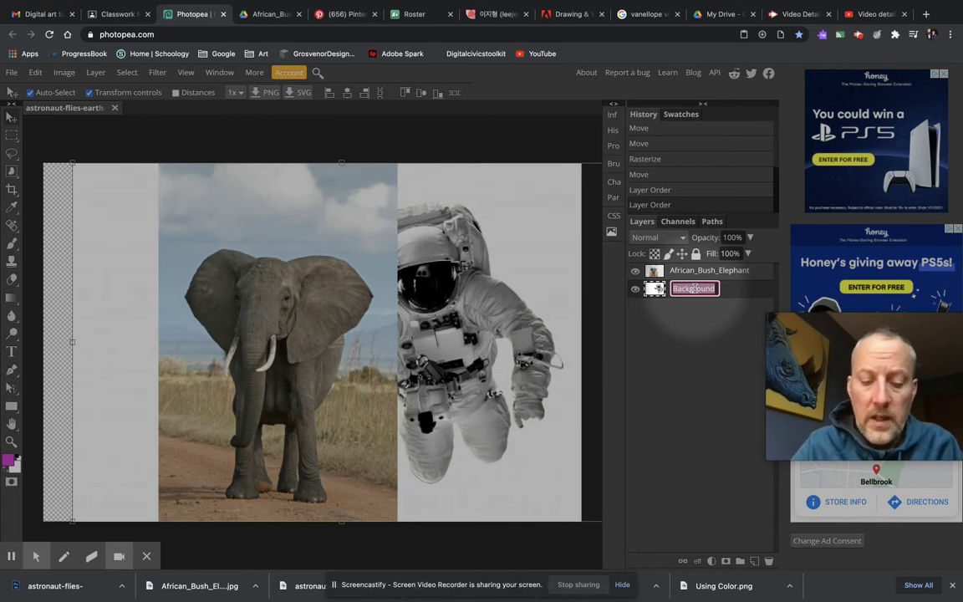
type("Astronaut")
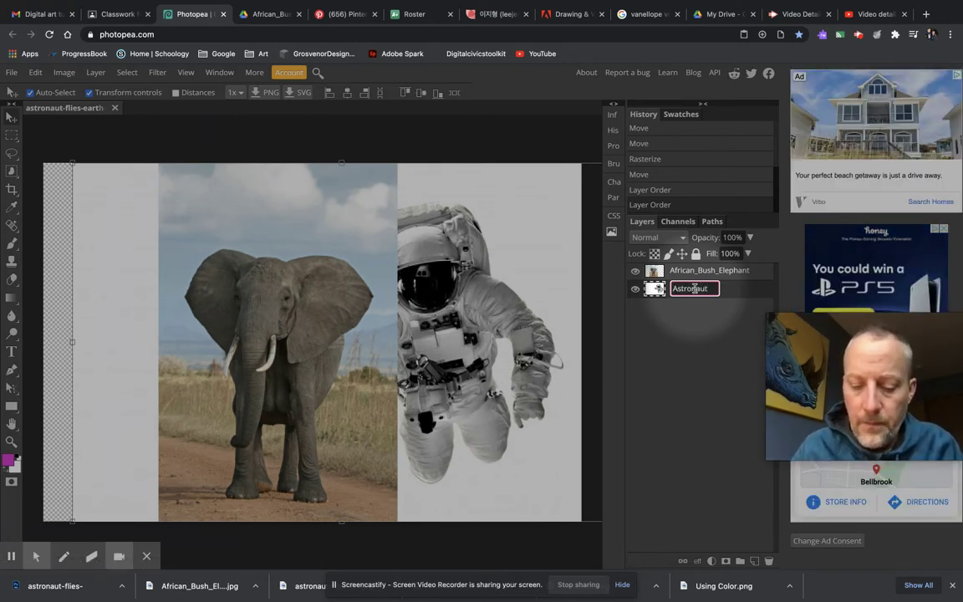
key("Return")
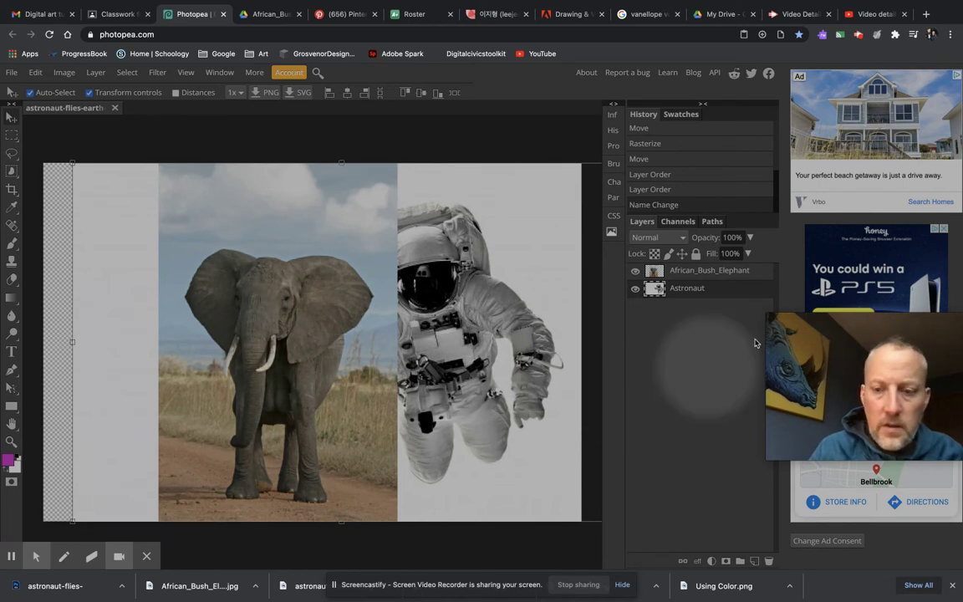
left_click(700, 271)
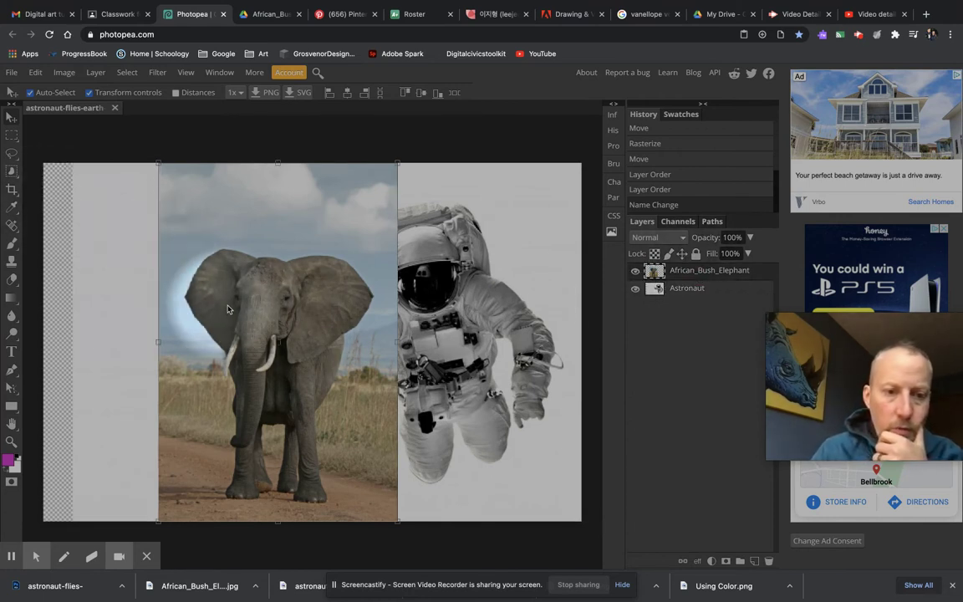
- Move the African_Bush_Elephant layer sideways until it clears the astronaut, and duplicate that layer
left_click_drag(229, 306, 136, 307)
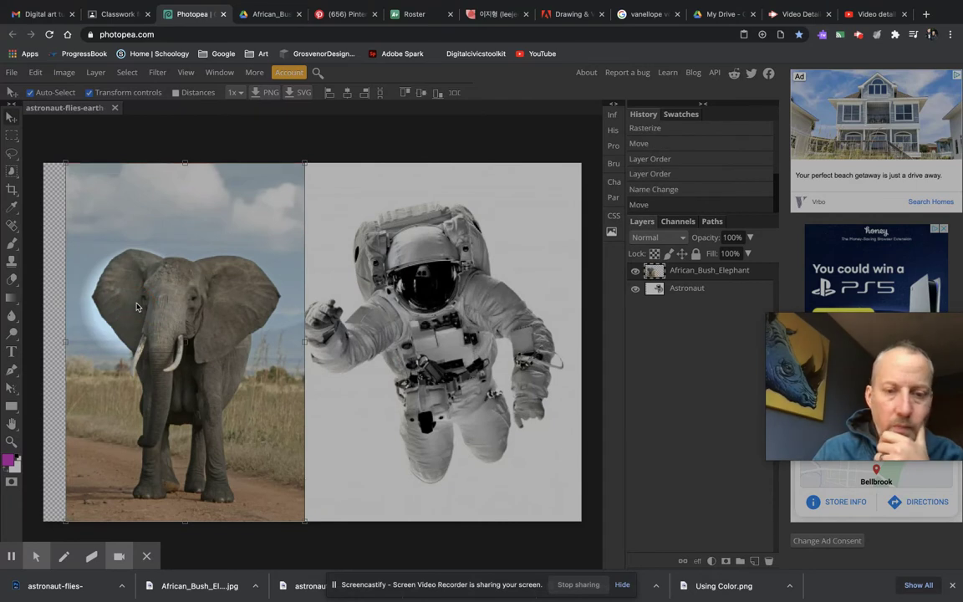
left_click(692, 274)
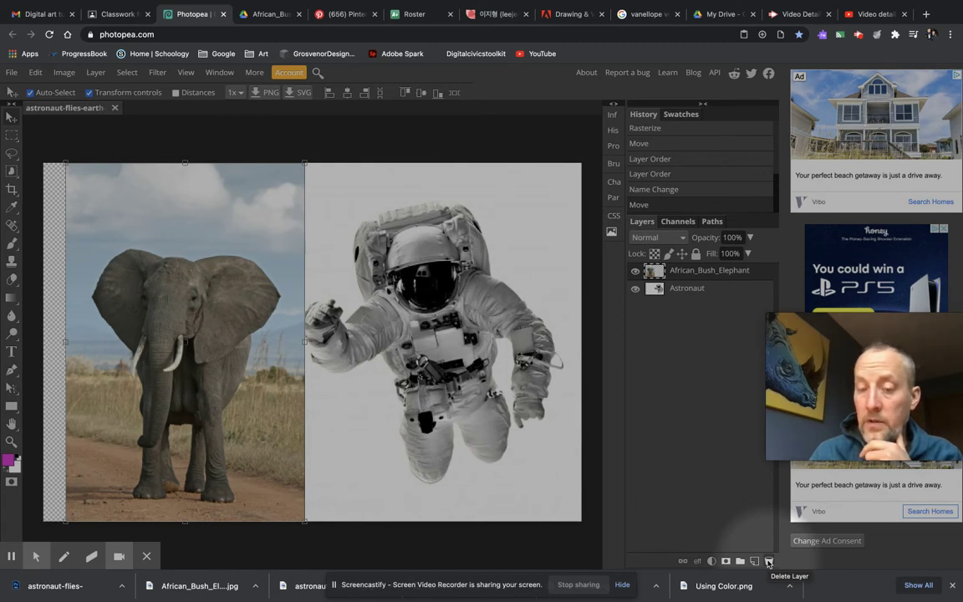
right_click(707, 273)
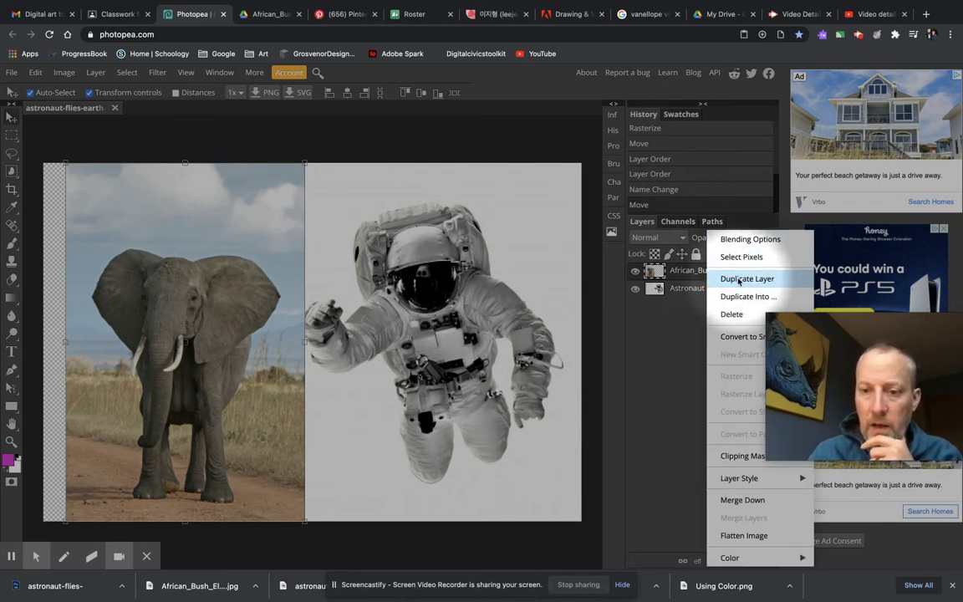
left_click(739, 279)
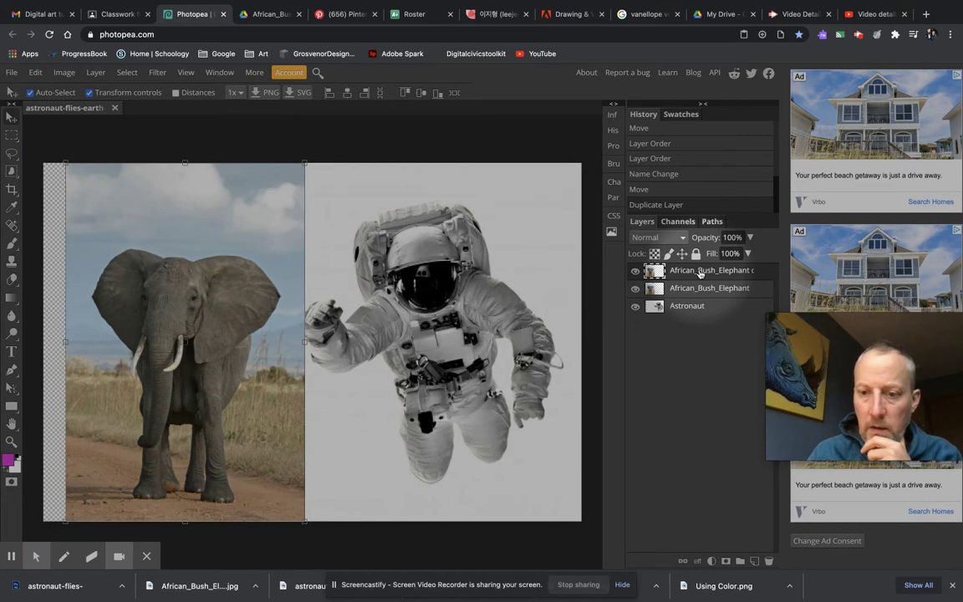
- Rename the duplicated elephant layer as Elephant 2 and the original African_Bush_Elephant layer as Elephant 1
double_click(705, 272)
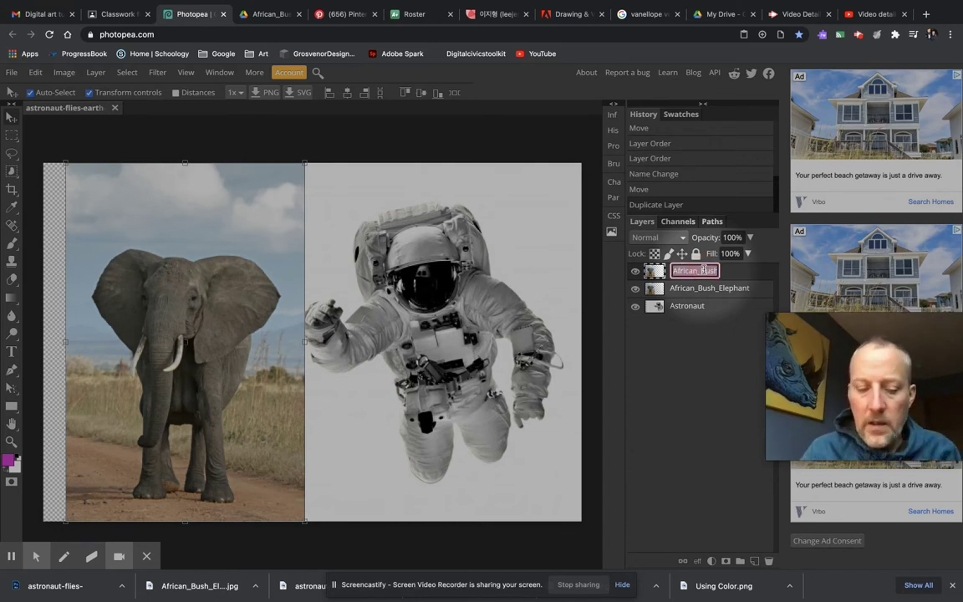
type("Elephant 2")
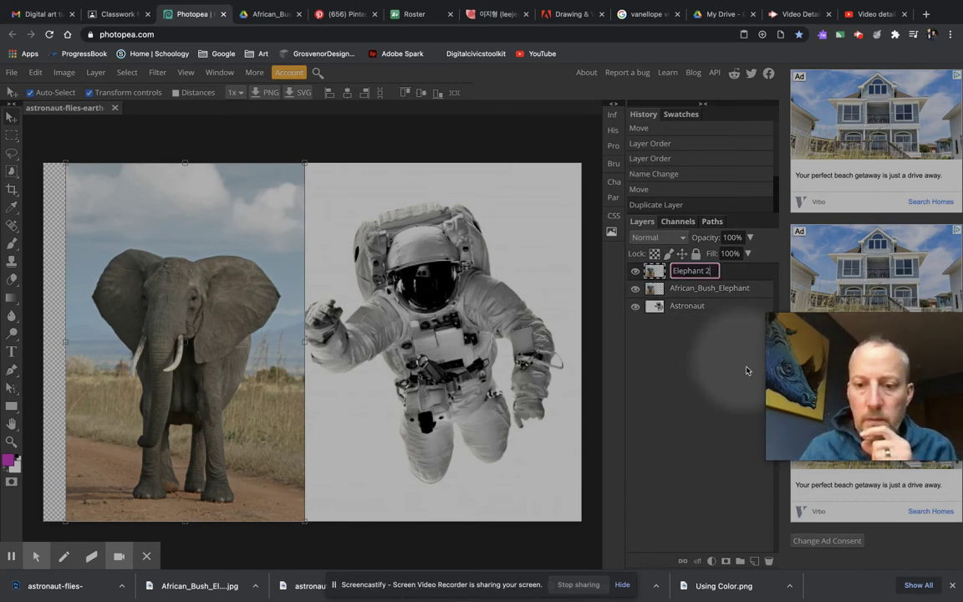
key("Return")
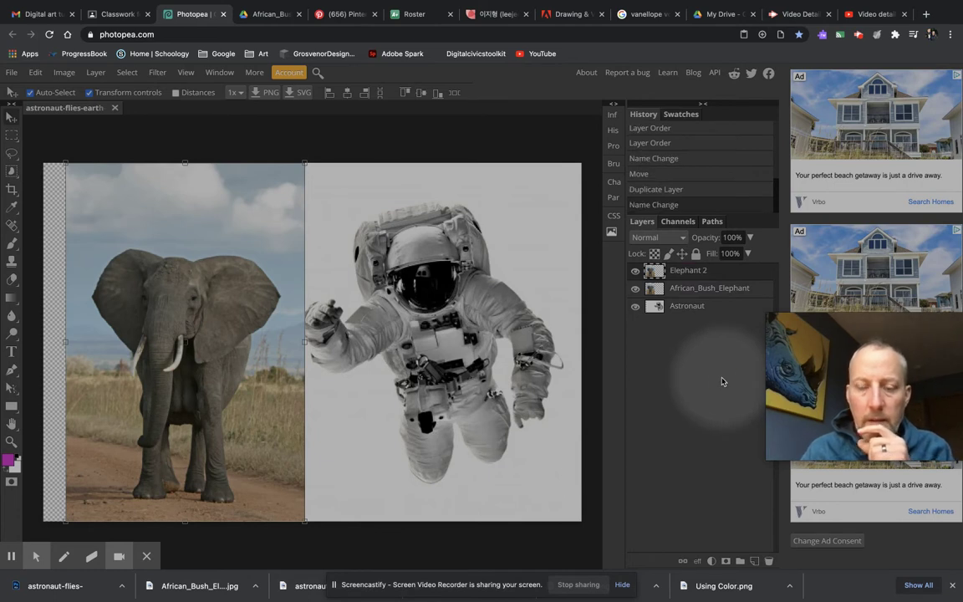
left_click(715, 289)
double_click(715, 288)
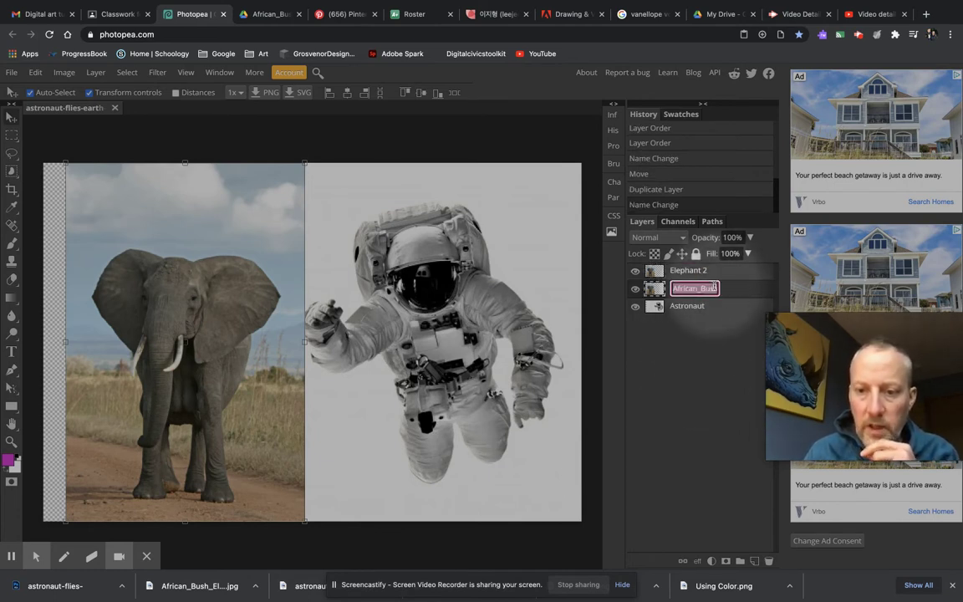
type("Elephant 1")
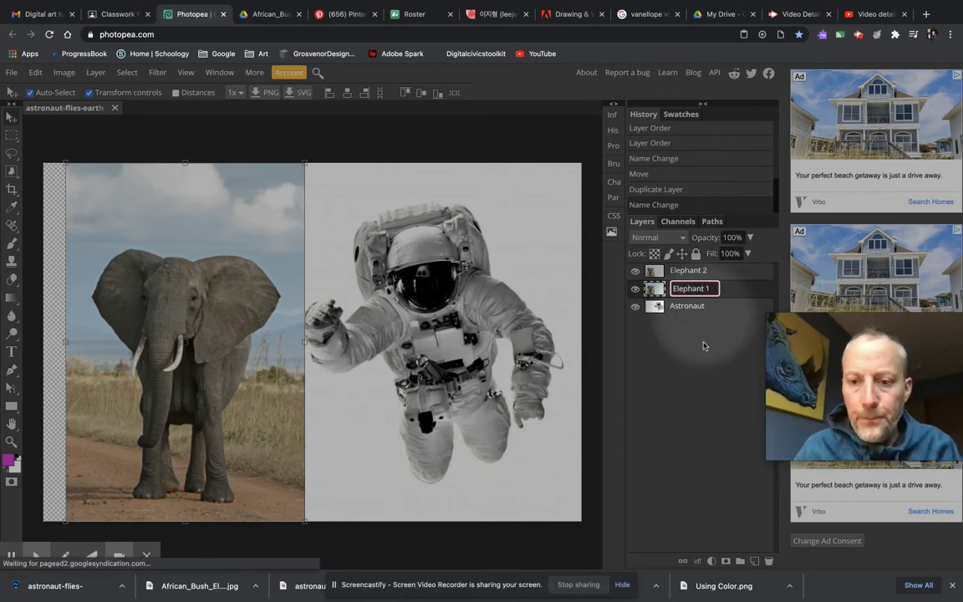
key("Return")
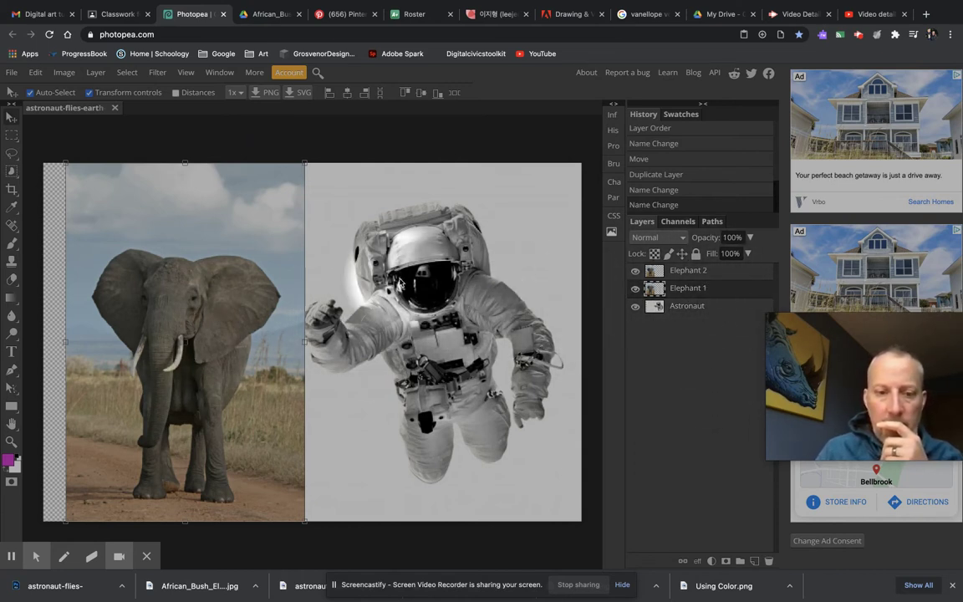
- Move Elephant 2 partly over the astronaut, and toggle the Elephant 1 layer's visibility off and on
left_click_drag(225, 276, 347, 269)
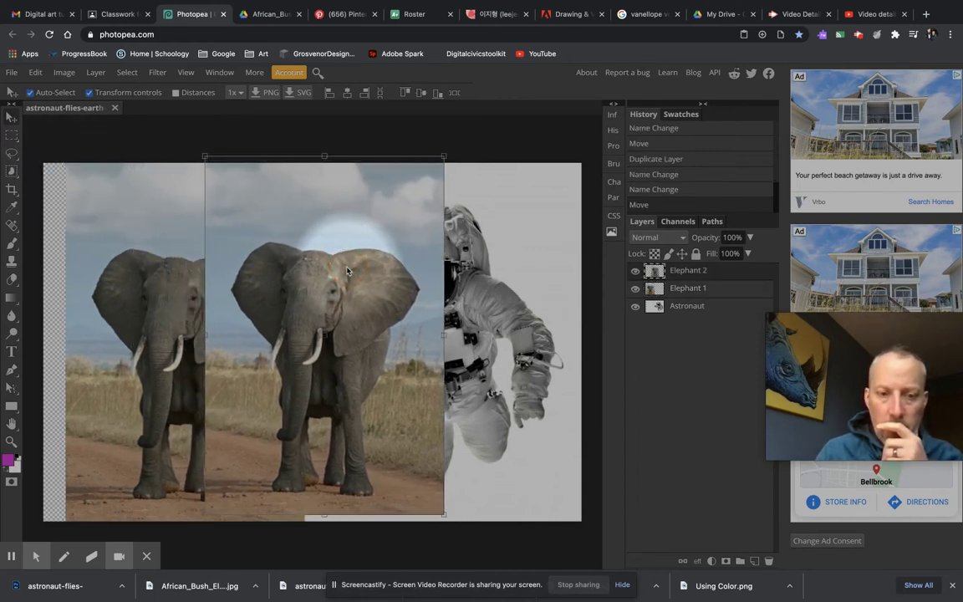
left_click(725, 289)
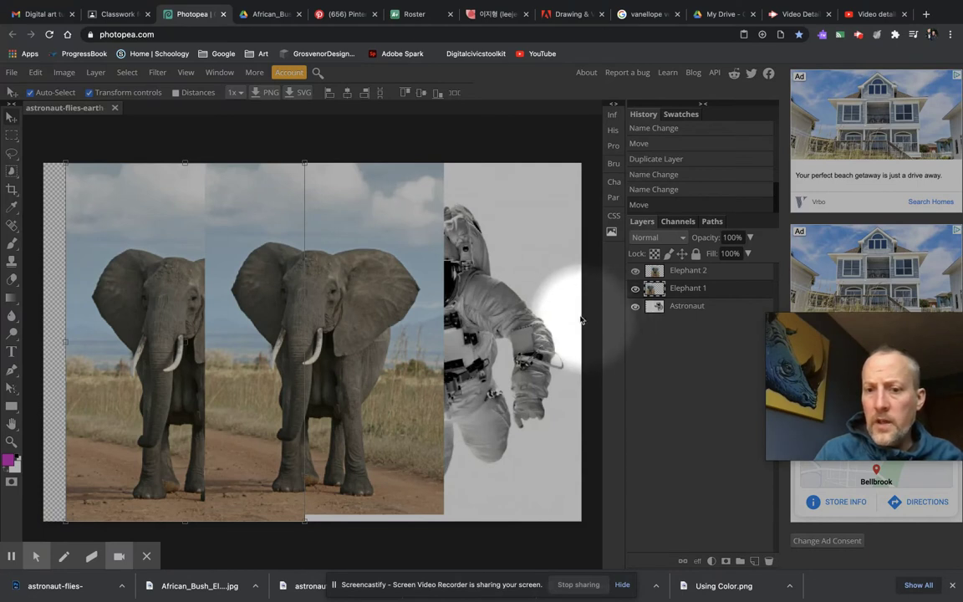
left_click(634, 288)
left_click(635, 289)
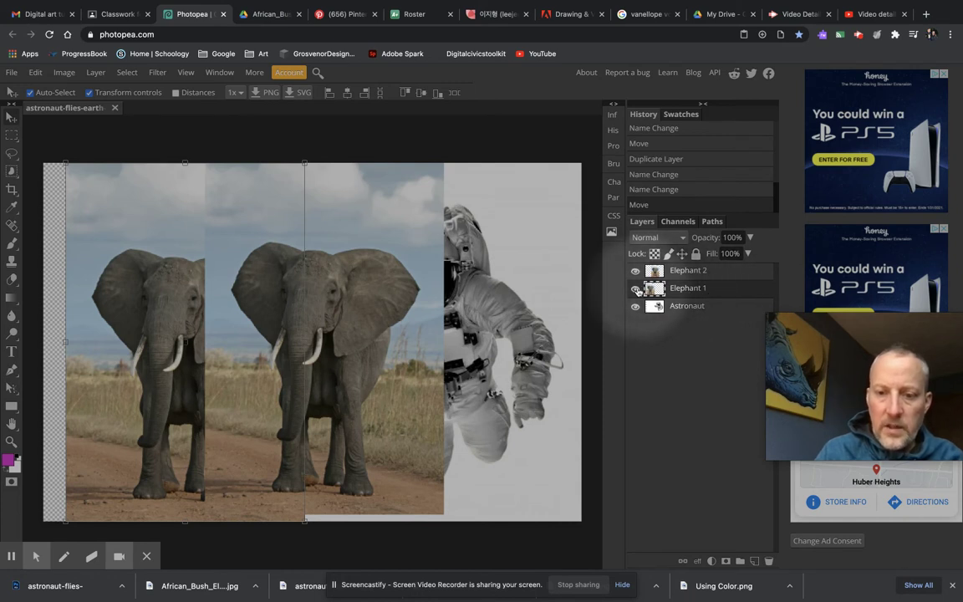
left_click(635, 288)
left_click(635, 289)
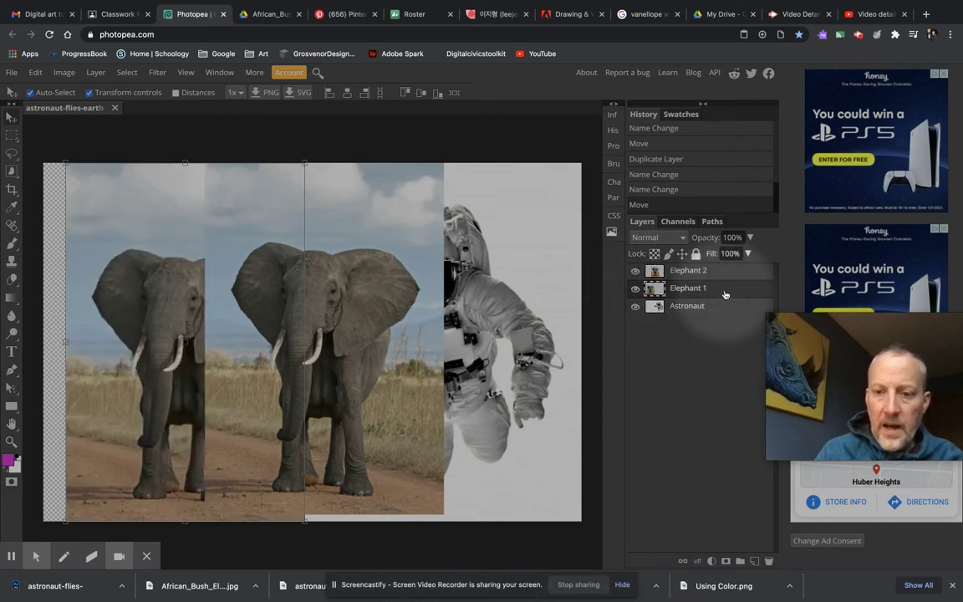
- Lock the Elephant 1 layer completely and try to move its picture on the canvas
left_click(696, 254)
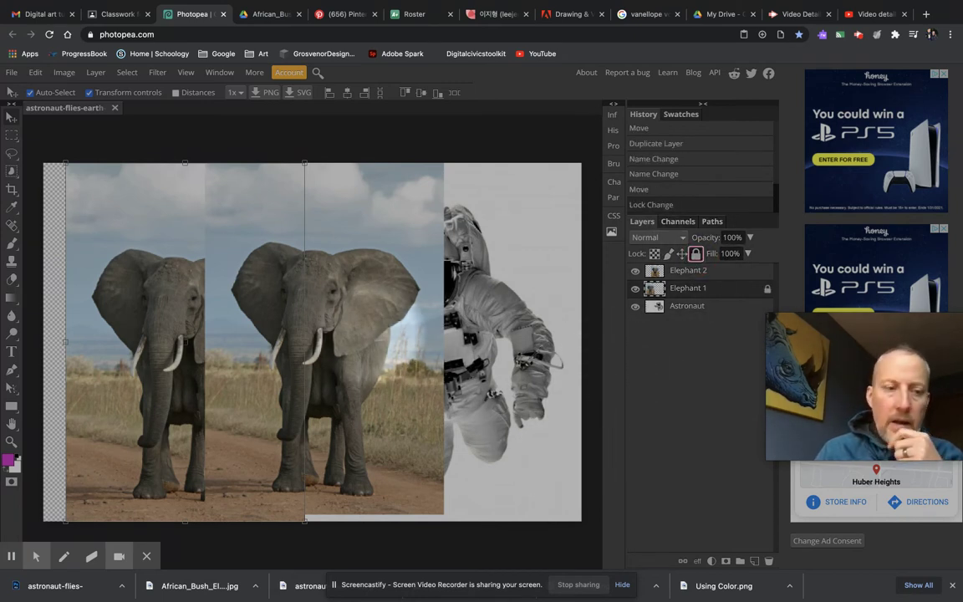
left_click_drag(197, 217, 343, 239)
left_click(129, 229)
left_click_drag(129, 228, 149, 219)
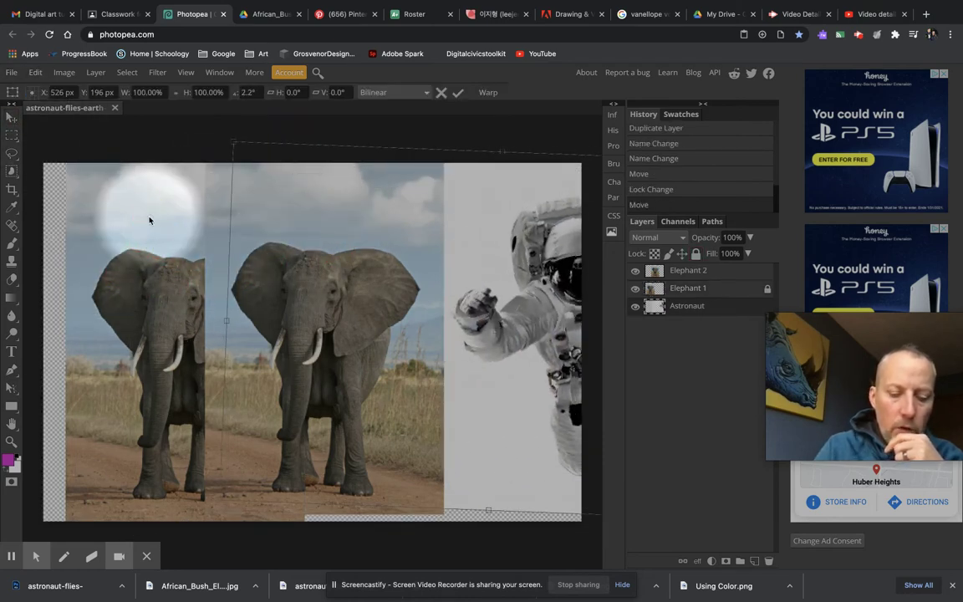
key("Escape")
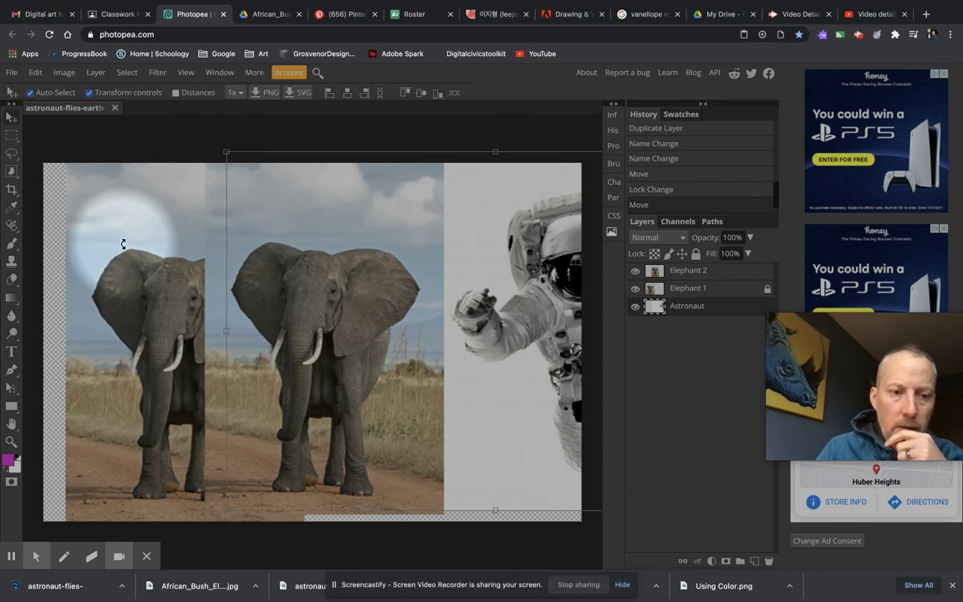
- Move Elephant 2 over the astronaut, clear of Elephant 1, and select the locked Elephant 1 layer
left_click(708, 272)
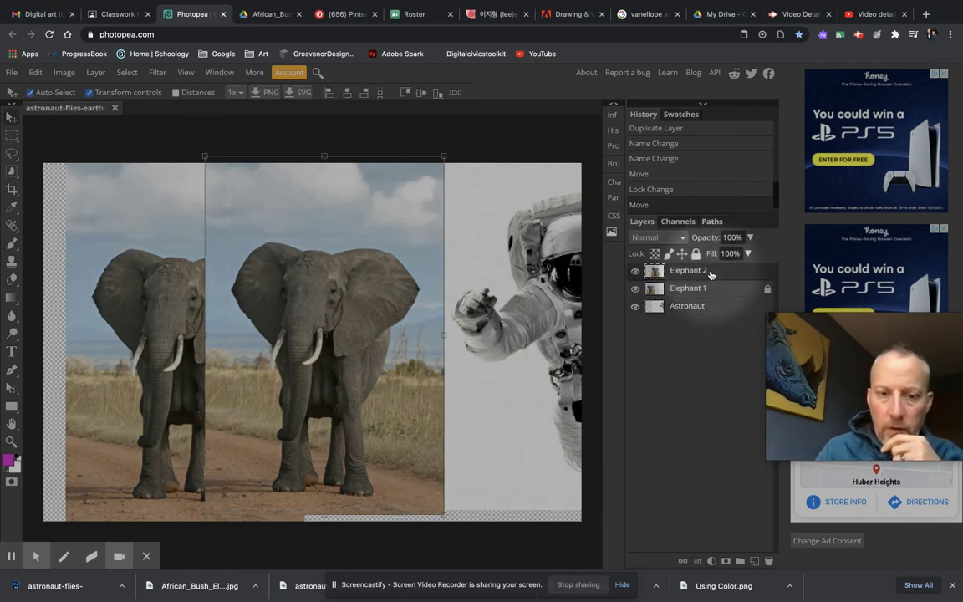
left_click_drag(385, 294, 533, 272)
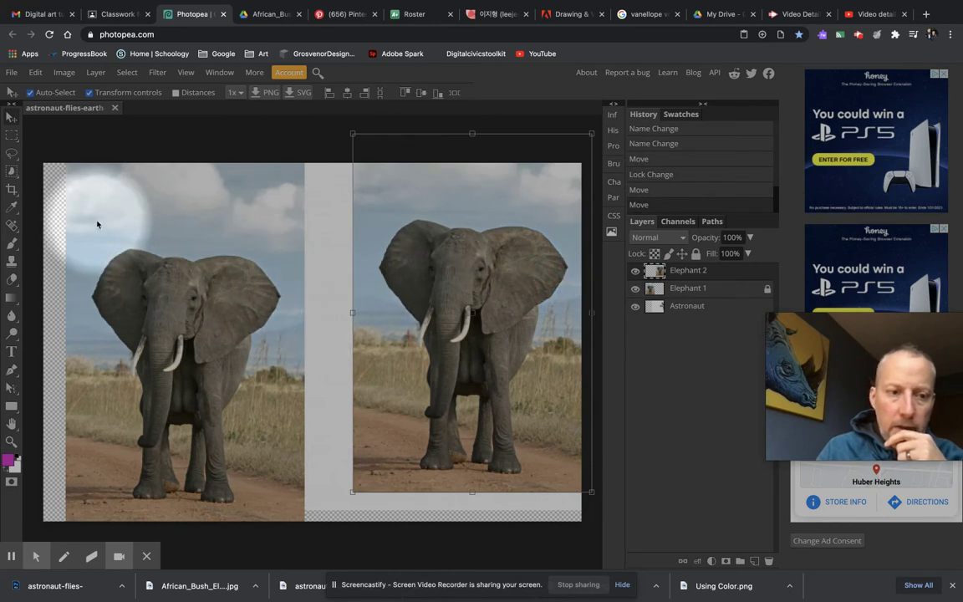
left_click(92, 263)
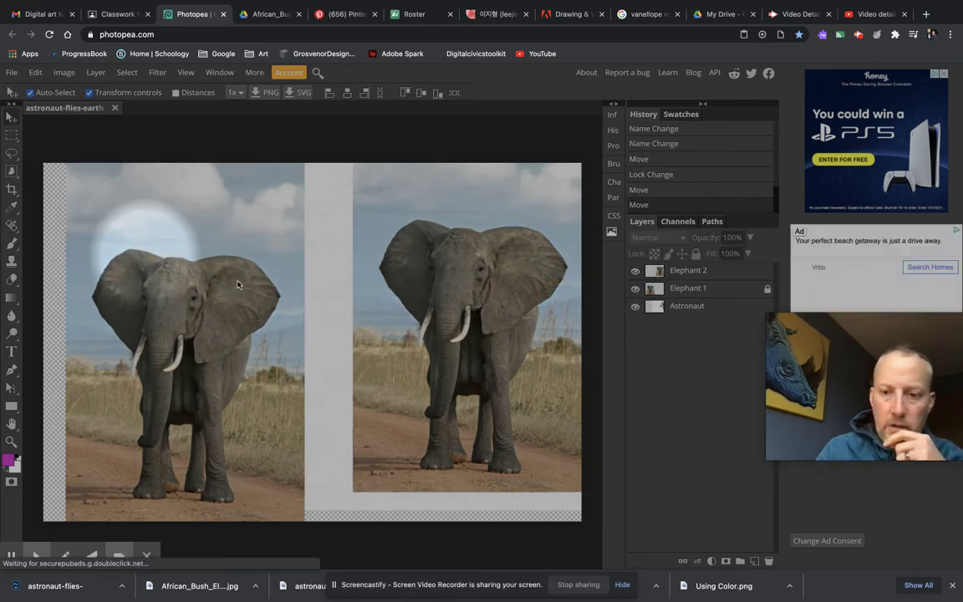
left_click(757, 287)
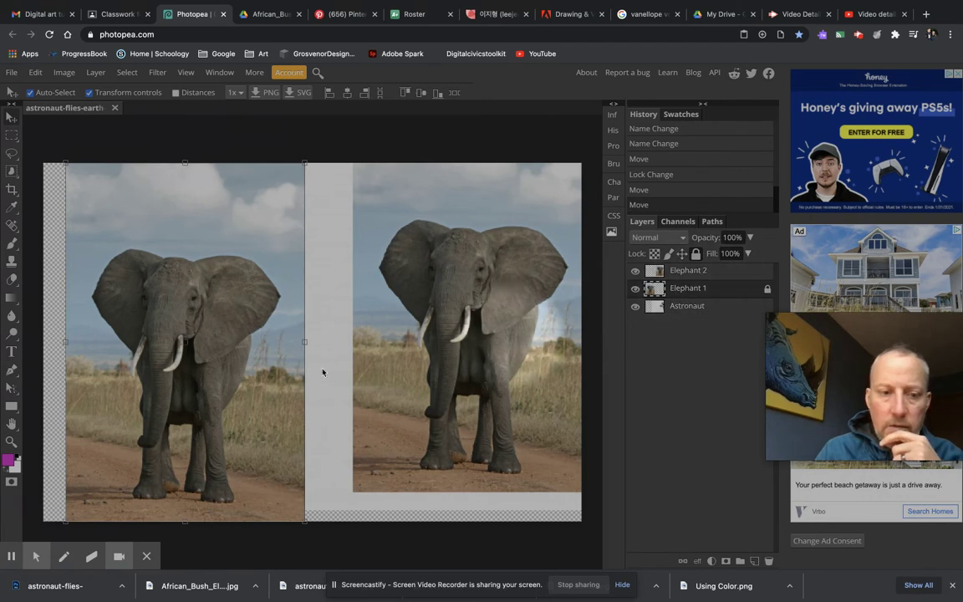
- Move Elephant 2 back over Elephant 1, and shift the Astronaut layer until the whole figure fits beside the elephants
left_click(706, 272)
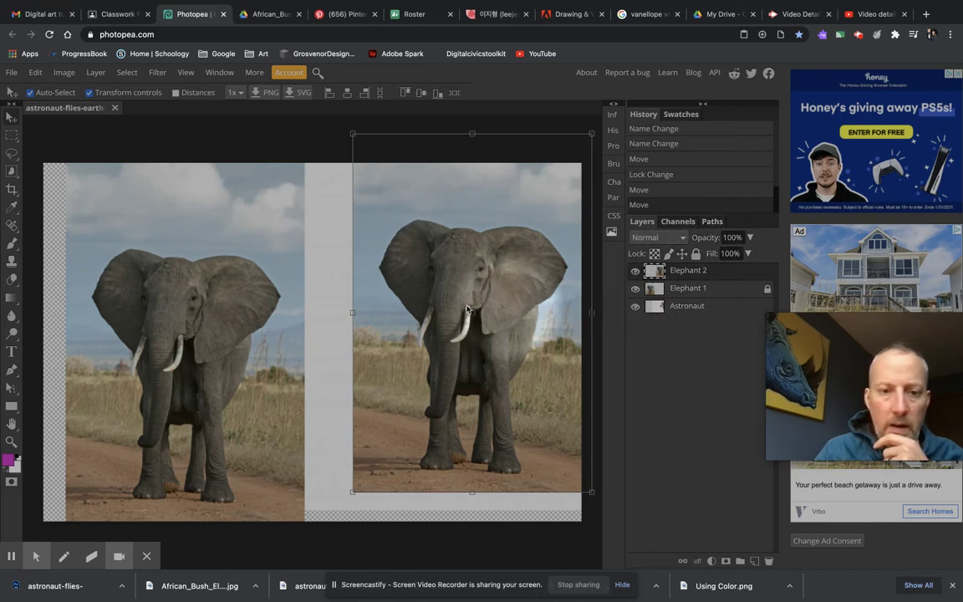
left_click_drag(464, 307, 207, 324)
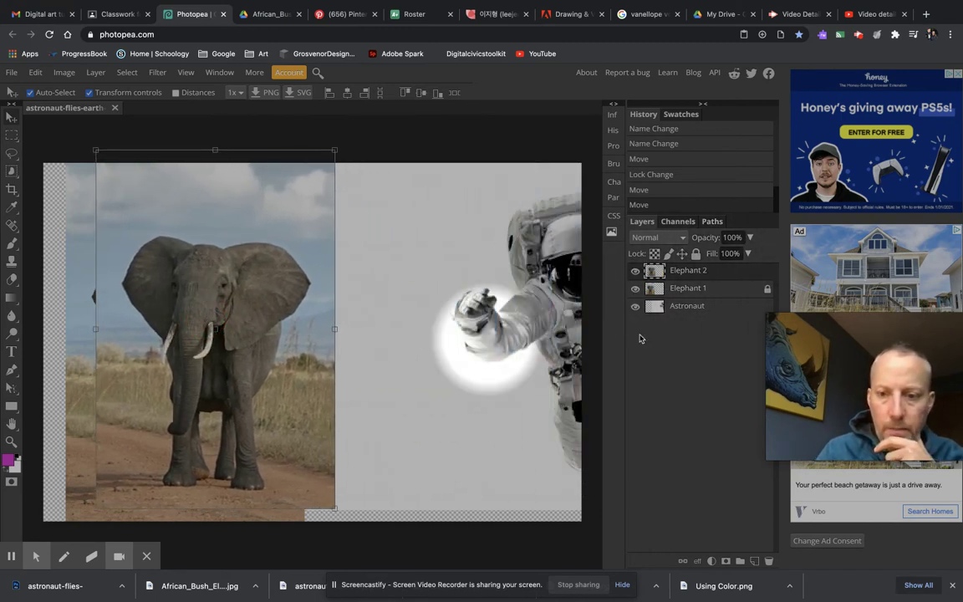
left_click(706, 306)
left_click_drag(426, 336, 279, 348)
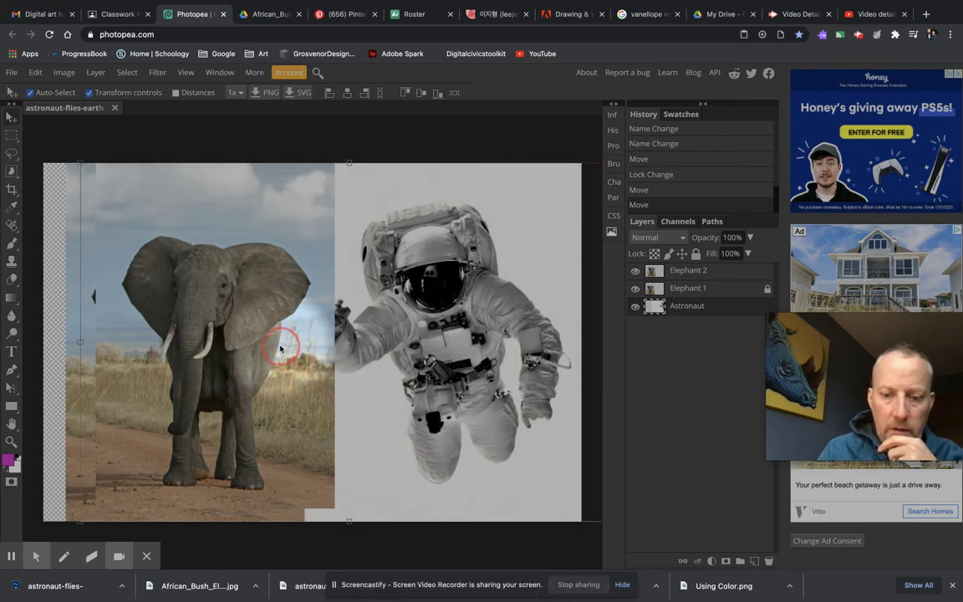
- Align Elephant 2 with the canvas height, scale it proportionally to 52.52%, and place it between the large elephant and the astronaut
left_click(697, 272)
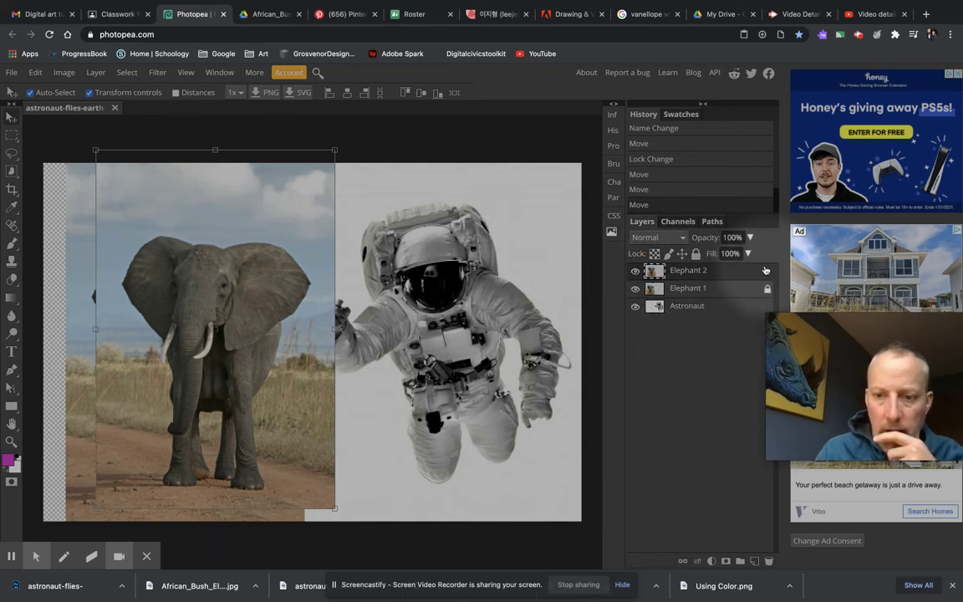
left_click(240, 297)
left_click_drag(240, 296, 242, 310)
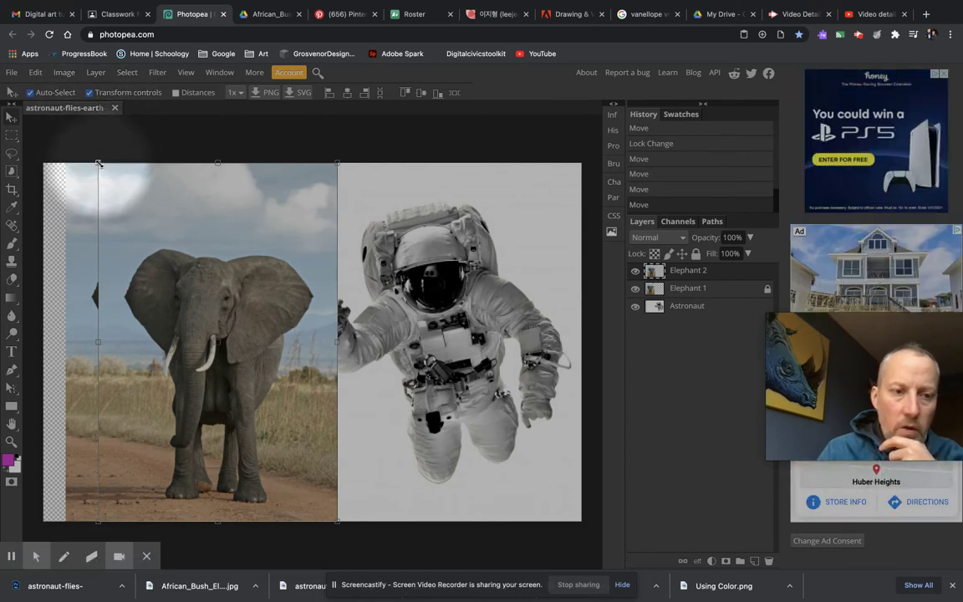
left_click_drag(98, 164, 166, 251)
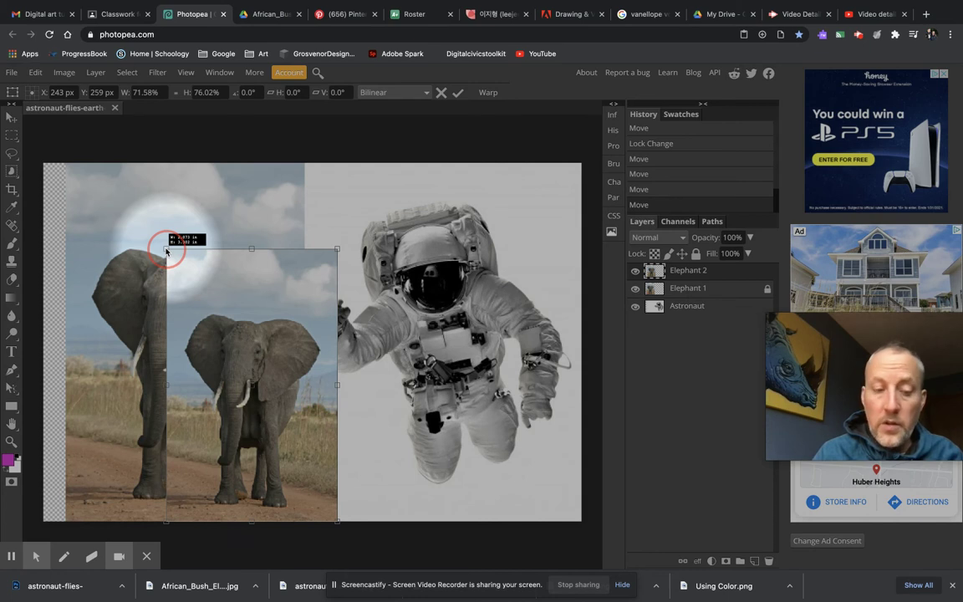
left_click_drag(166, 250, 213, 271)
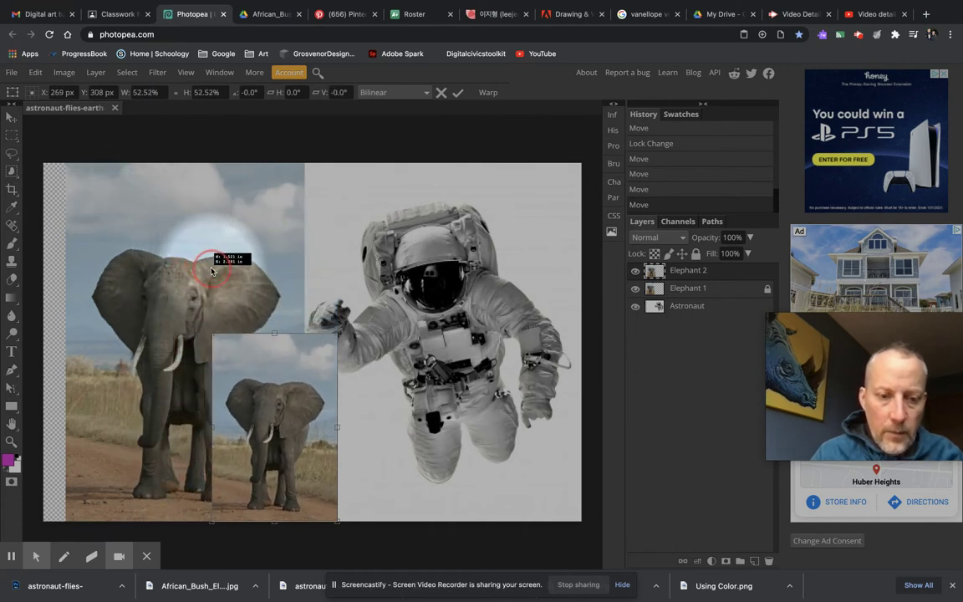
left_click_drag(261, 426, 291, 328)
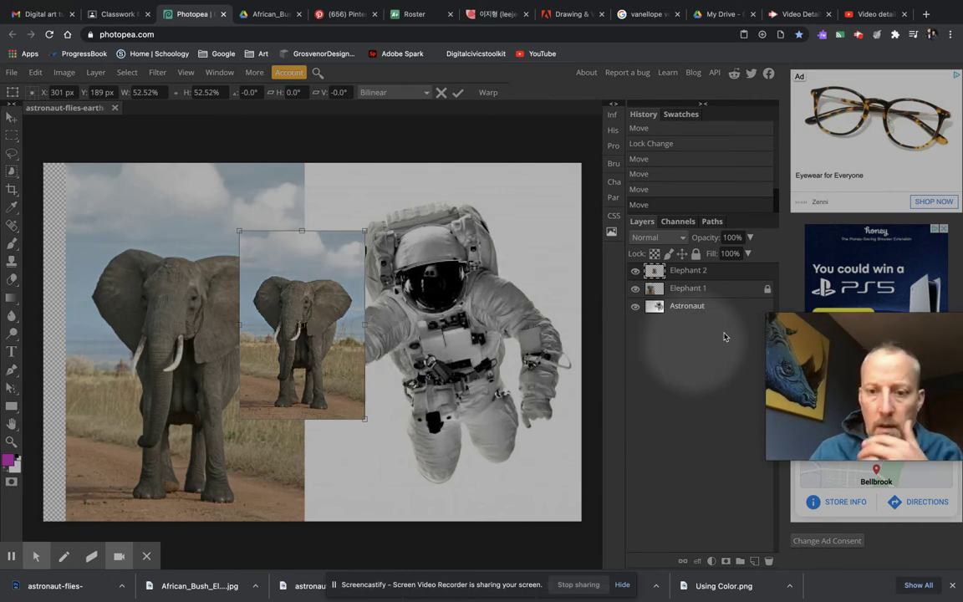
- Duplicate the Elephant 2 layer and rename the copy as Tiny Elephant
right_click(721, 276)
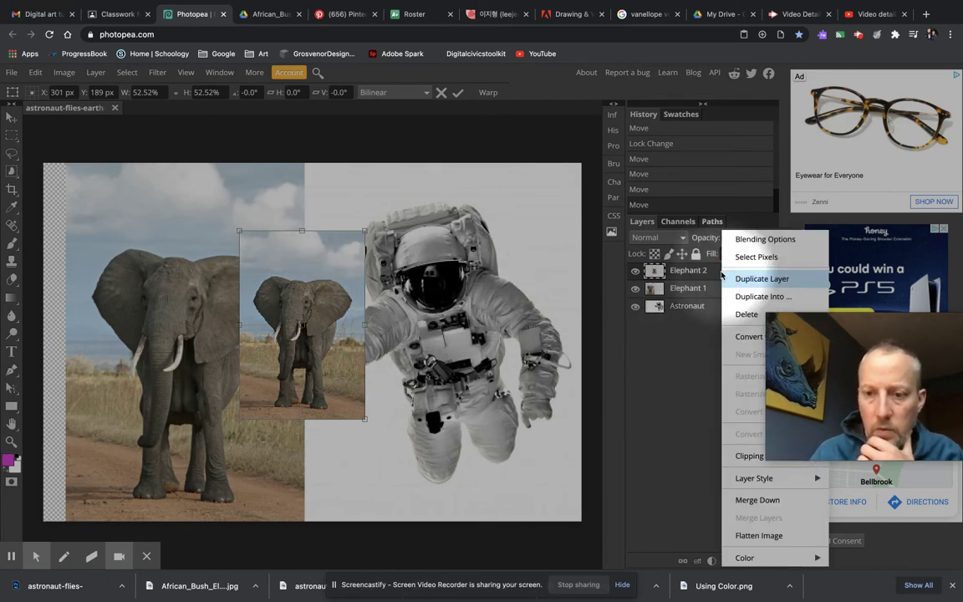
left_click(759, 279)
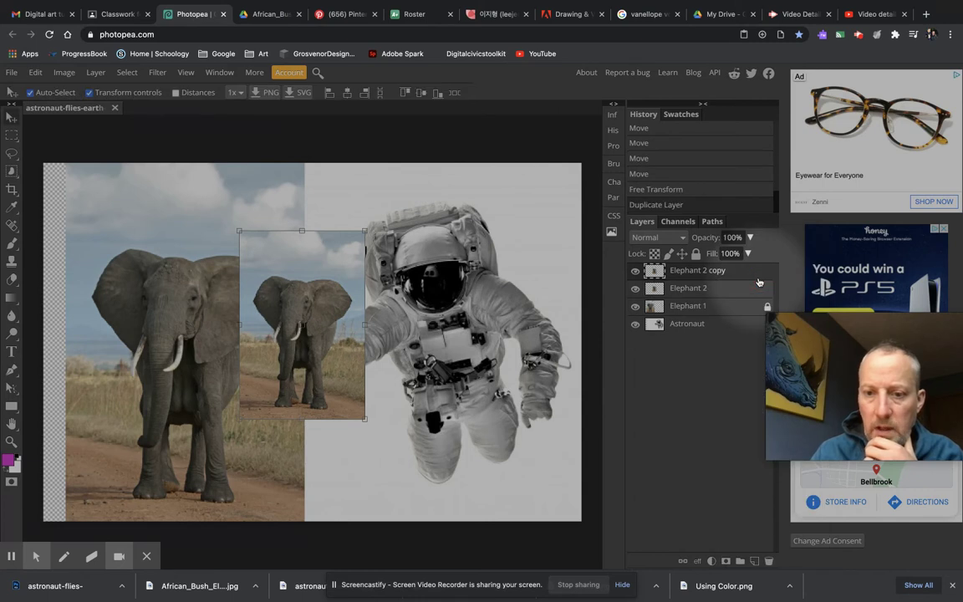
double_click(694, 272)
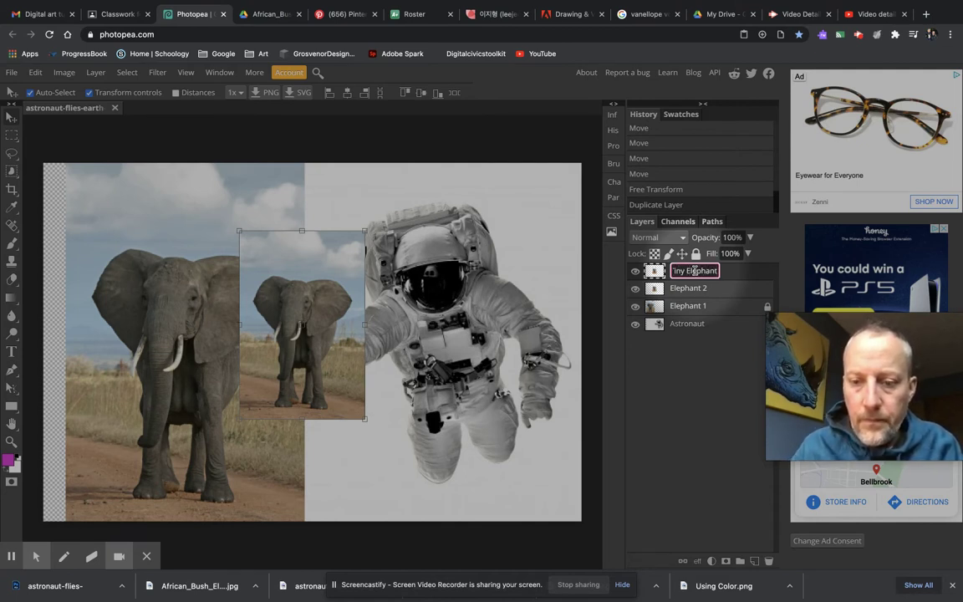
key("Return")
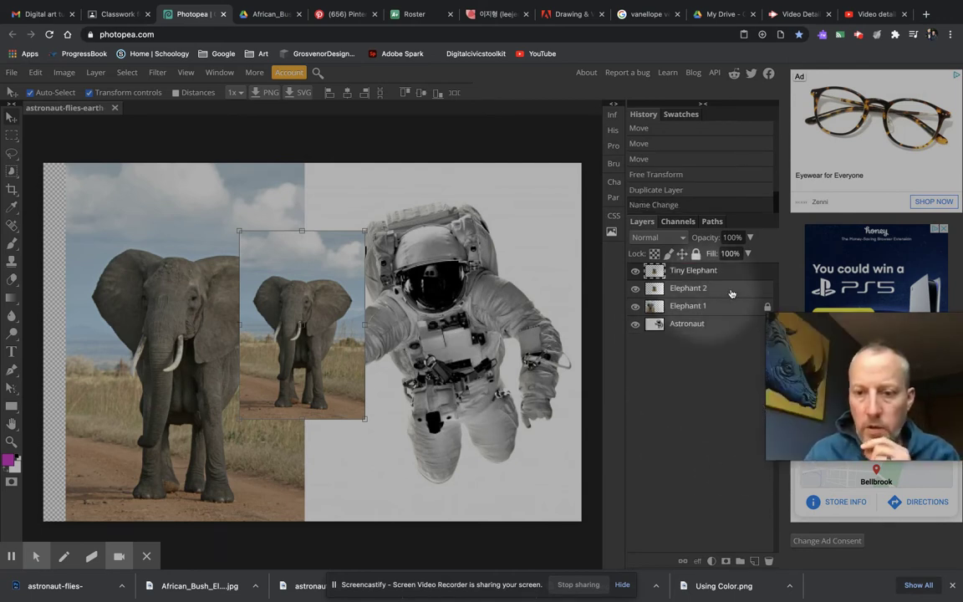
- Select the Elephant 1 layer and toggle its visibility off and on to identify its picture
left_click(647, 308)
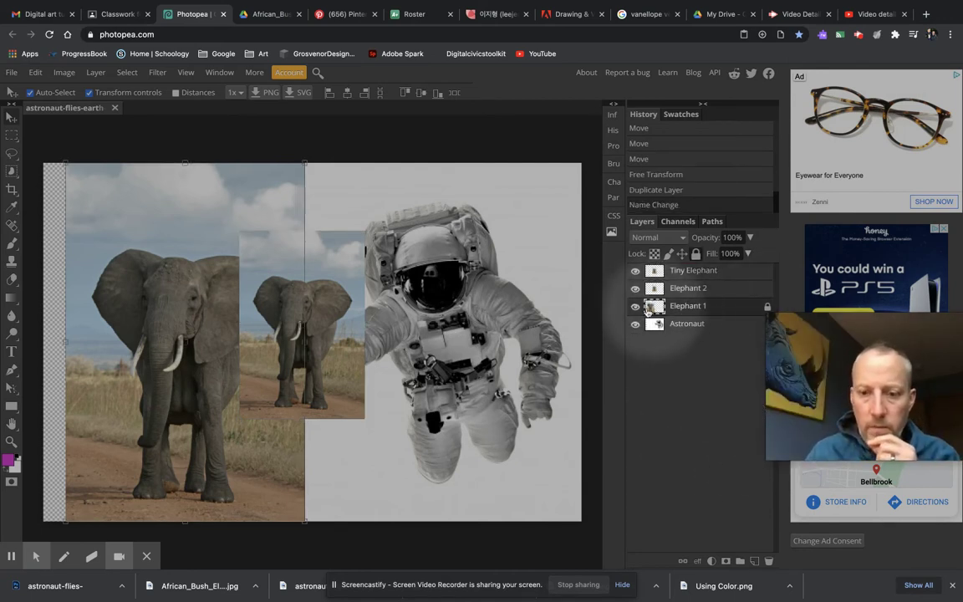
left_click(635, 306)
left_click(635, 307)
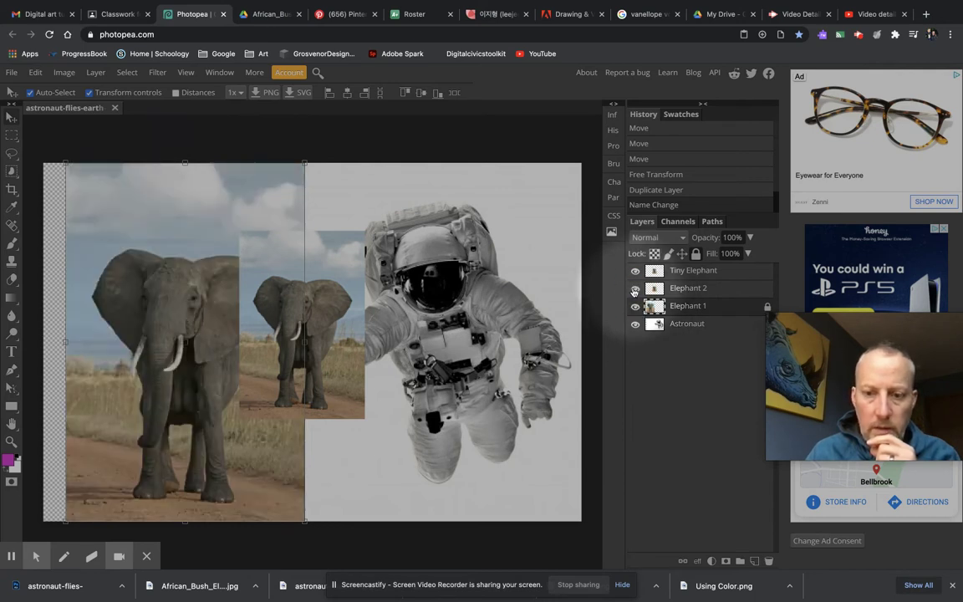
- Toggle the Tiny Elephant layer's visibility off and on to identify it, and move its picture over the astronaut
left_click(635, 271)
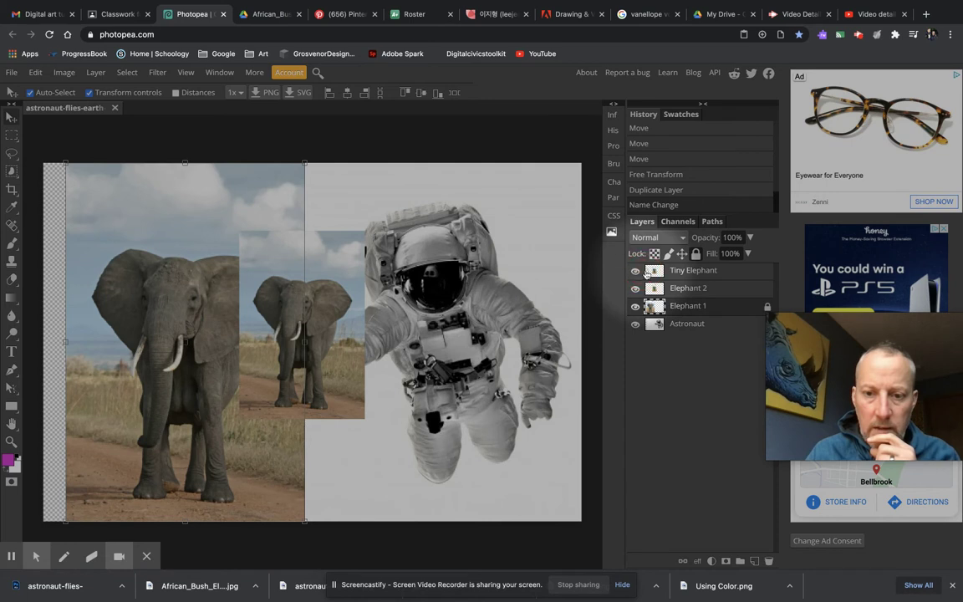
left_click(636, 271)
left_click(693, 270)
left_click_drag(329, 326, 505, 270)
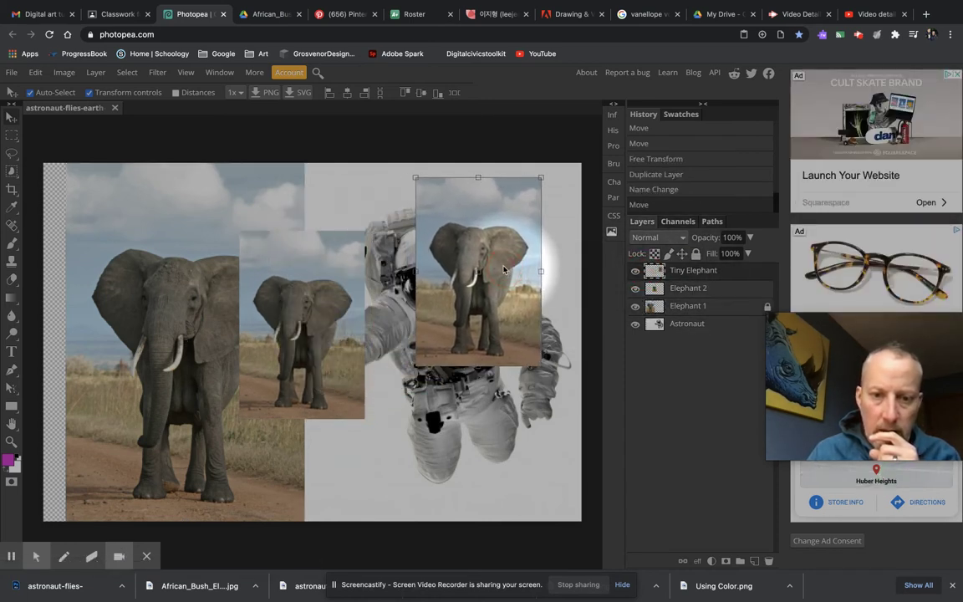
- Scale Tiny Elephant proportionally to 45.21% and place it above Elephant 2, beside the astronaut's helmet
left_click_drag(413, 177, 486, 268)
left_click_drag(520, 321, 368, 220)
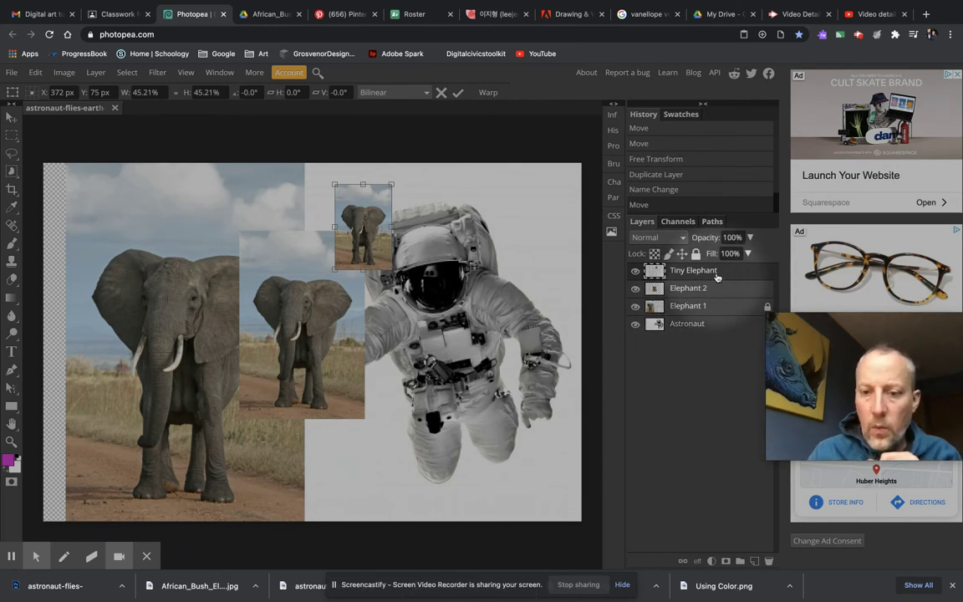
key("Return")
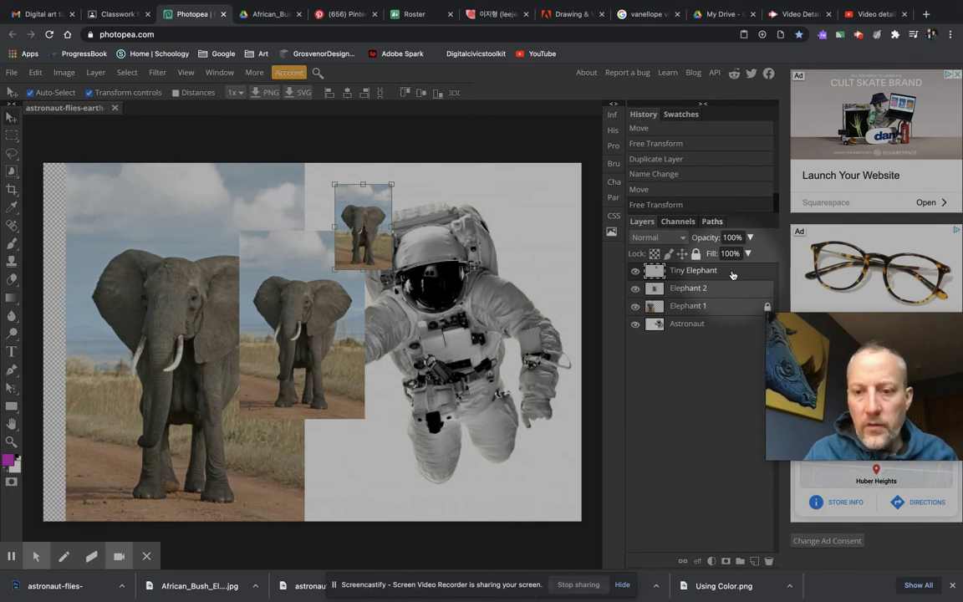
- Group the Tiny Elephant, Elephant 2 and Elephant 1 layers into a folder
left_click(717, 287, "shift")
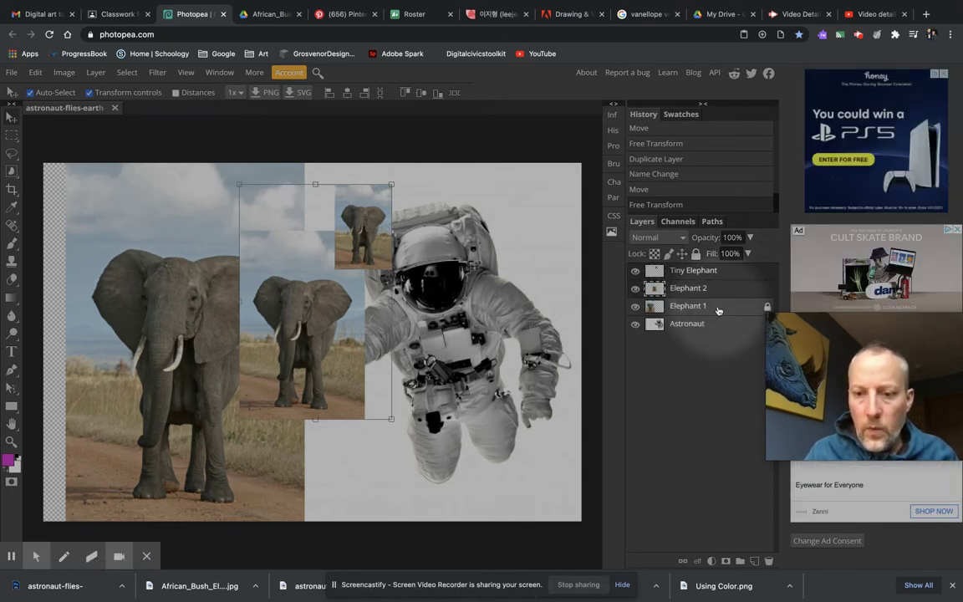
left_click(717, 310)
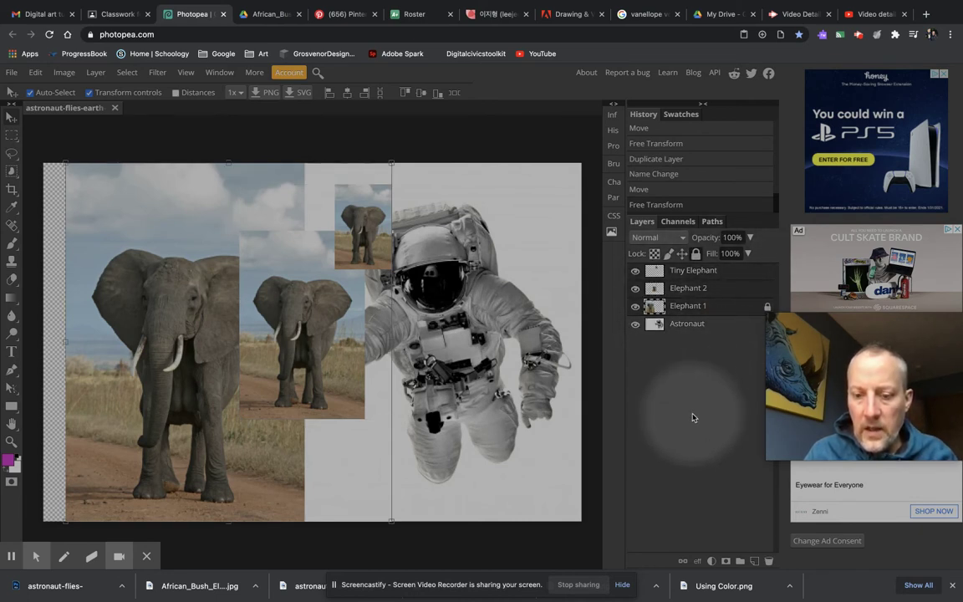
left_click(740, 562)
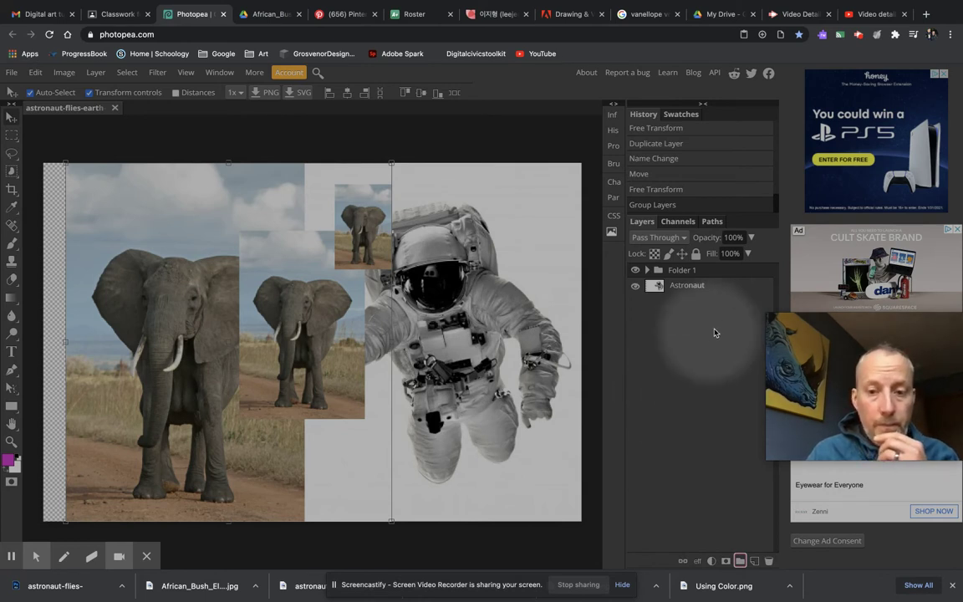
- Toggle the visibility of Folder 1 off and on, and expand and collapse it to examine the layers inside
left_click(635, 270)
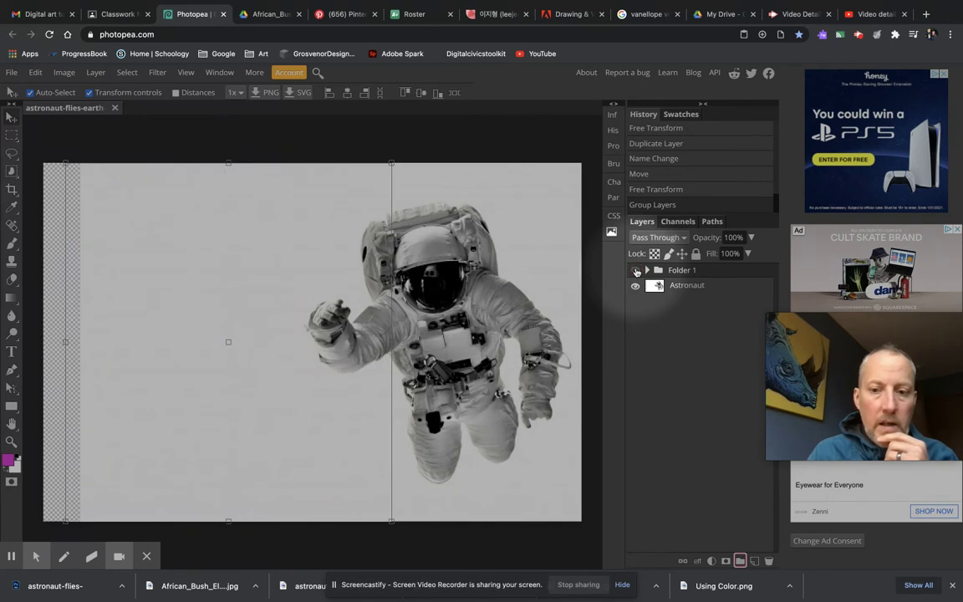
left_click(635, 270)
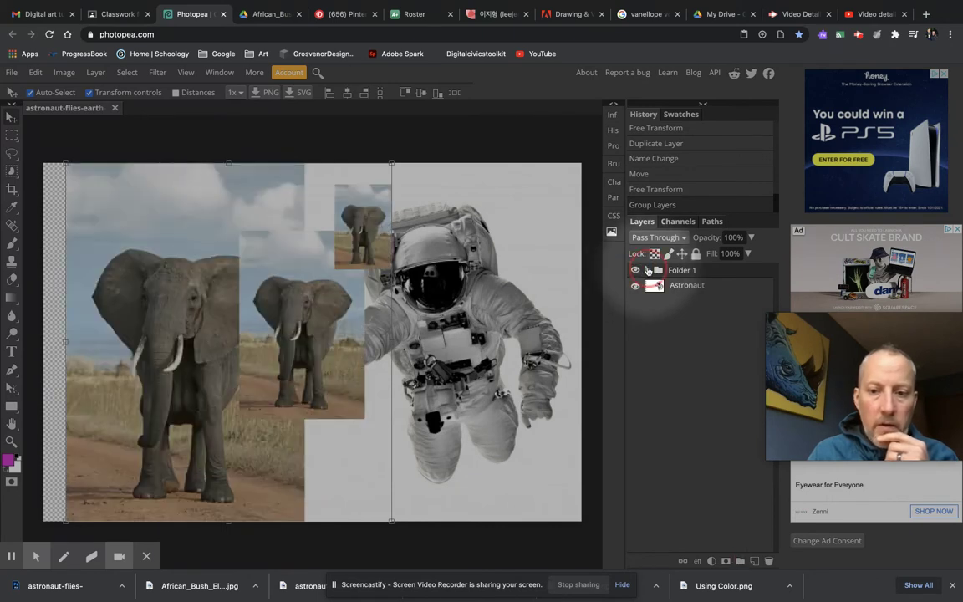
left_click(648, 270)
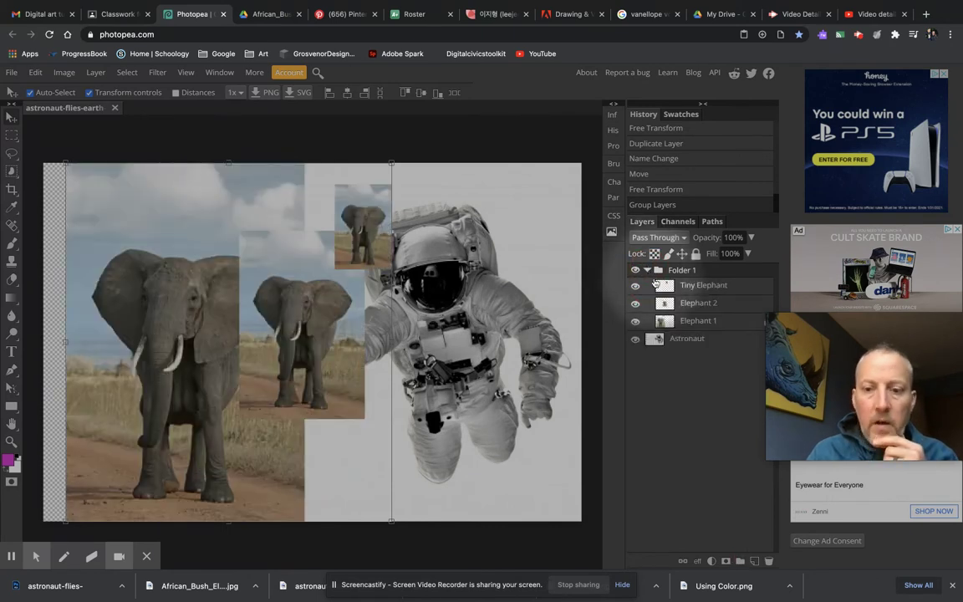
left_click(700, 322)
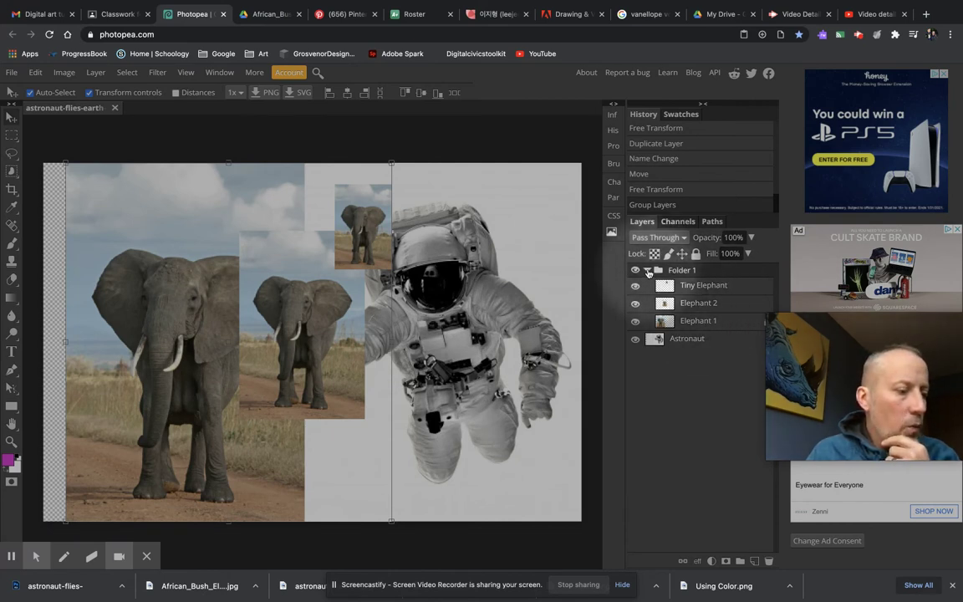
left_click(647, 270)
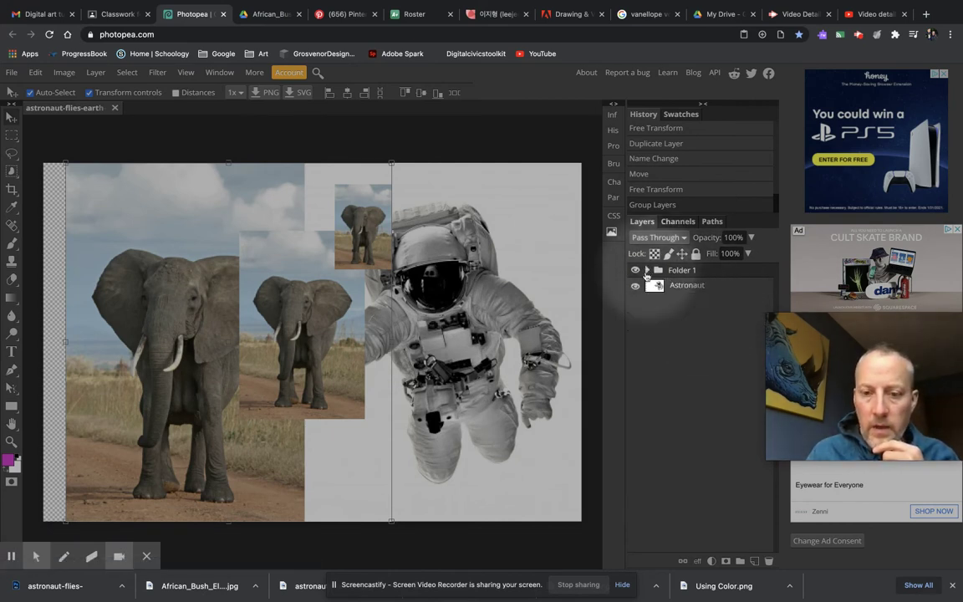
left_click(648, 271)
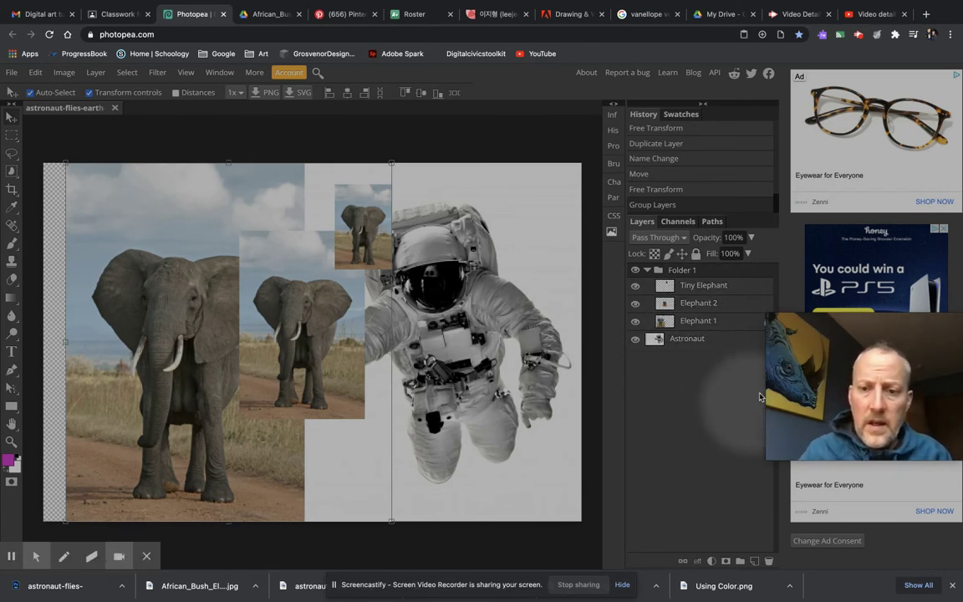
- Duplicate the Tiny Elephant layer inside Folder 1
left_click(699, 286)
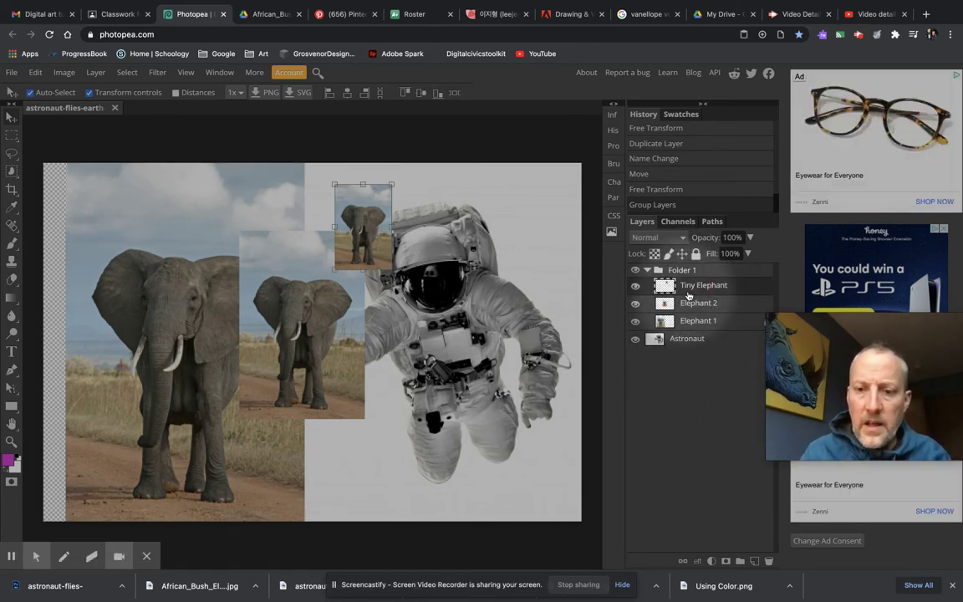
right_click(698, 286)
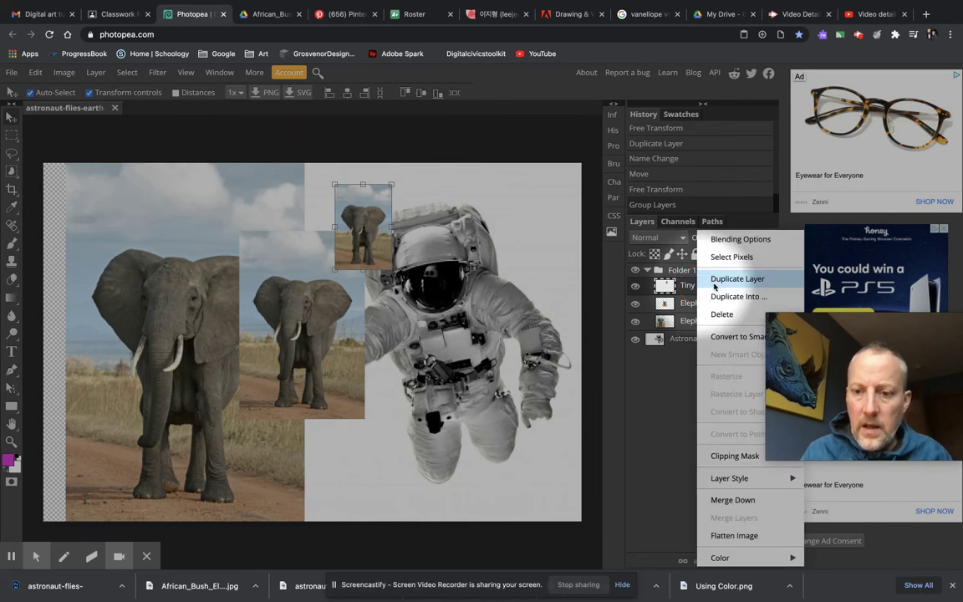
left_click(737, 279)
- Move the Tiny Elephant copy onto the astronaut, rotate it 180° so it is upside down, and place it over the lower arm
left_click_drag(359, 214, 503, 249)
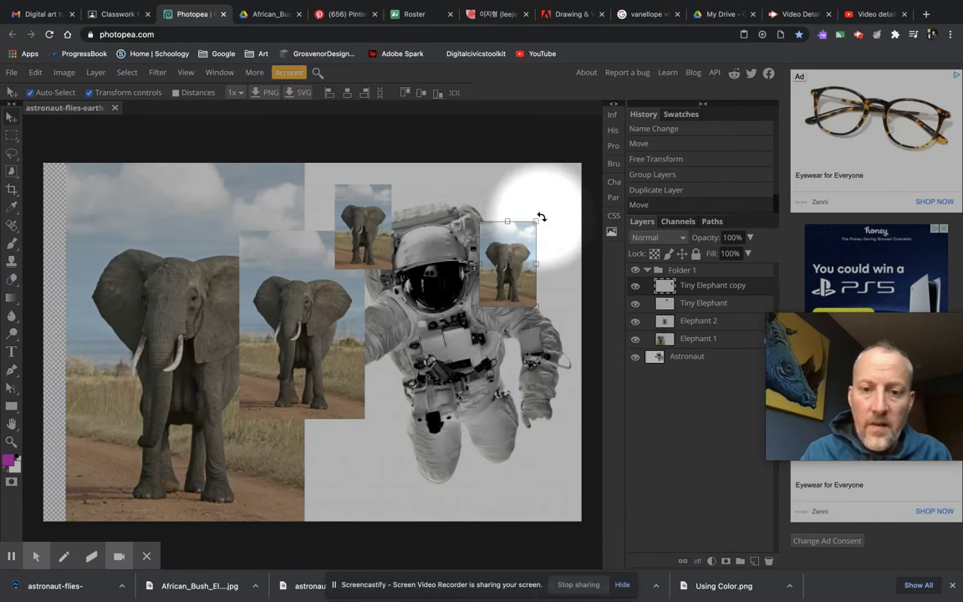
left_click_drag(541, 217, 481, 316)
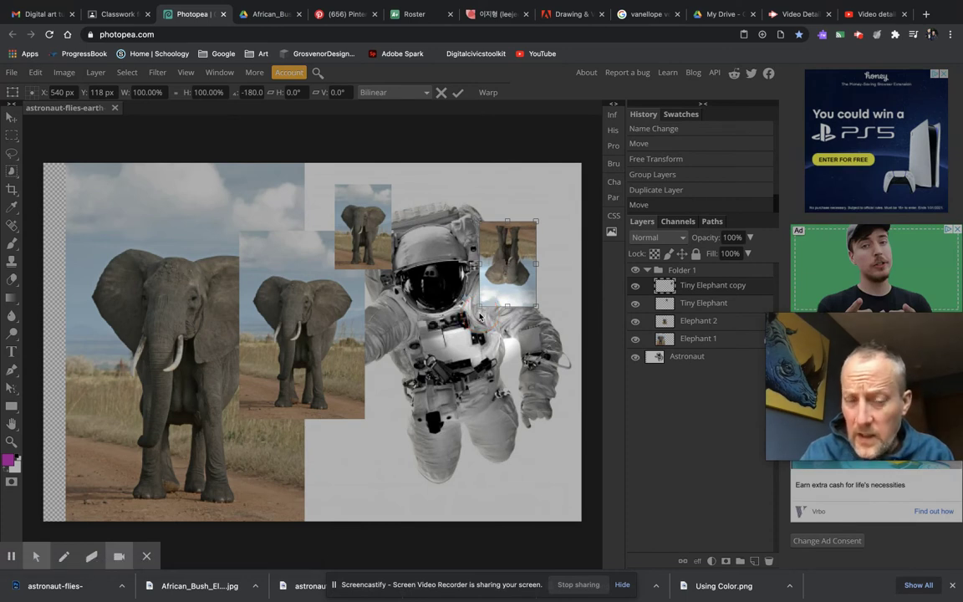
left_click_drag(522, 281, 538, 391)
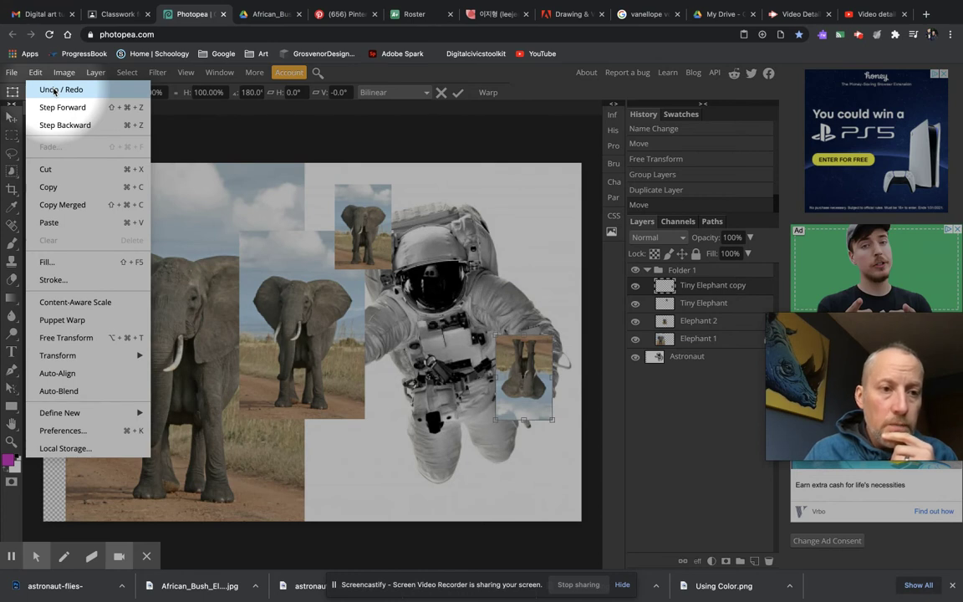
- Undo the Free Transform of the Tiny Elephant copy and redo it
left_click(54, 89)
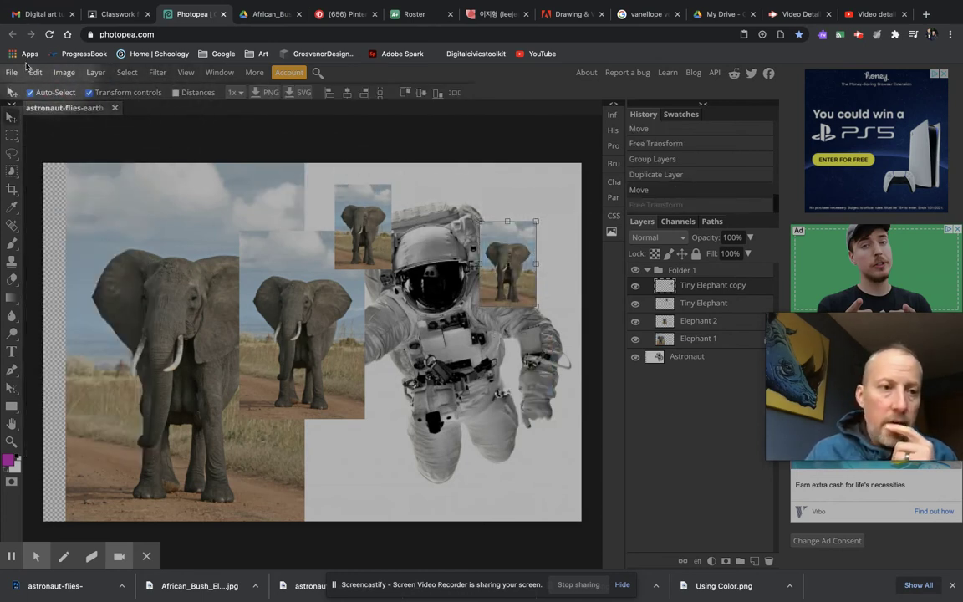
left_click(35, 73)
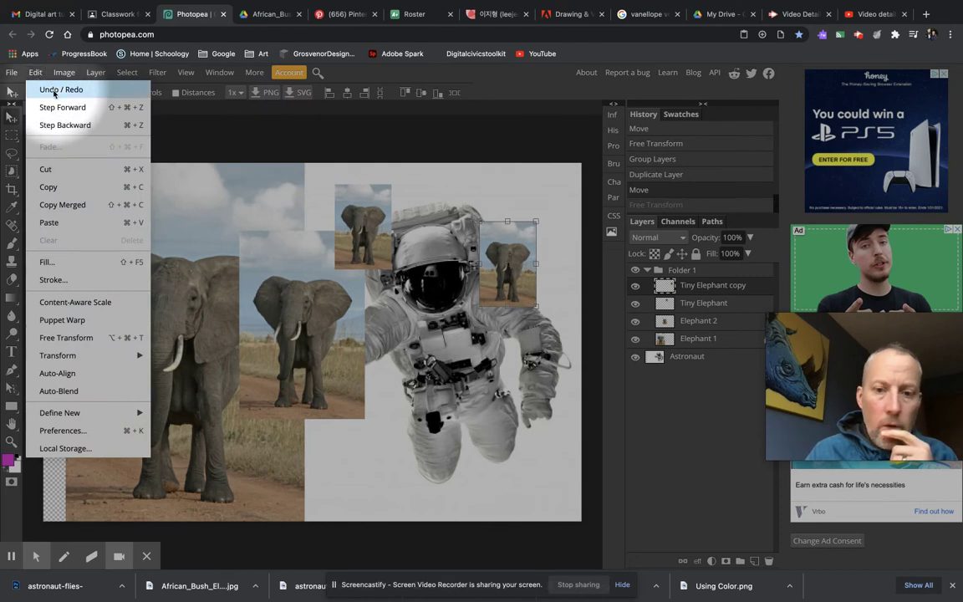
left_click(54, 90)
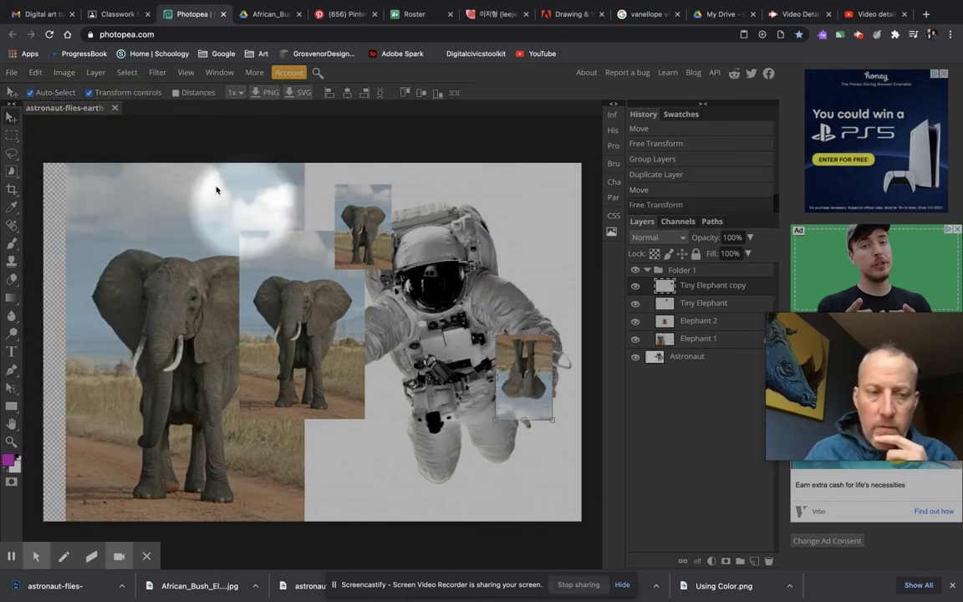
left_click(35, 73)
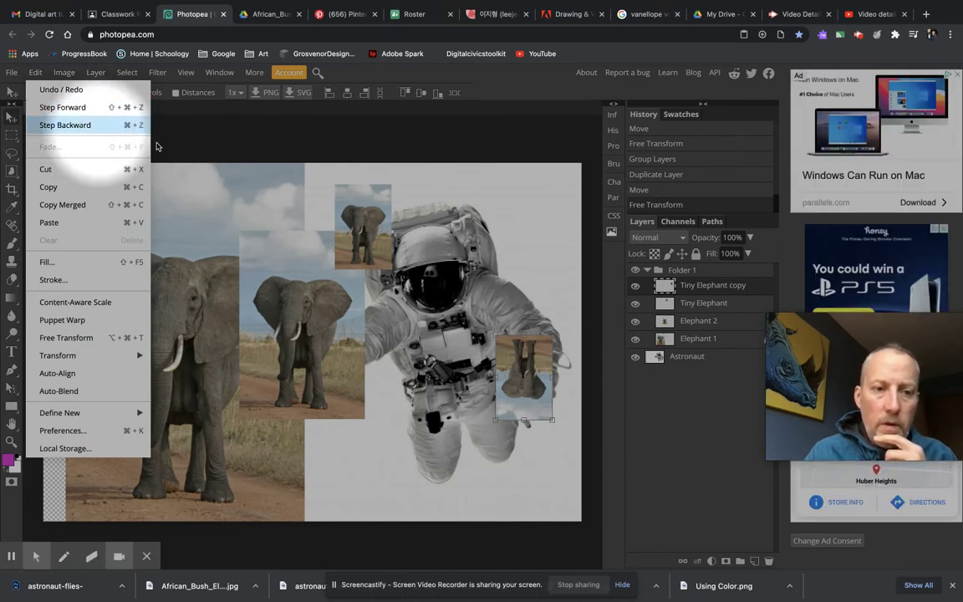
left_click(523, 216)
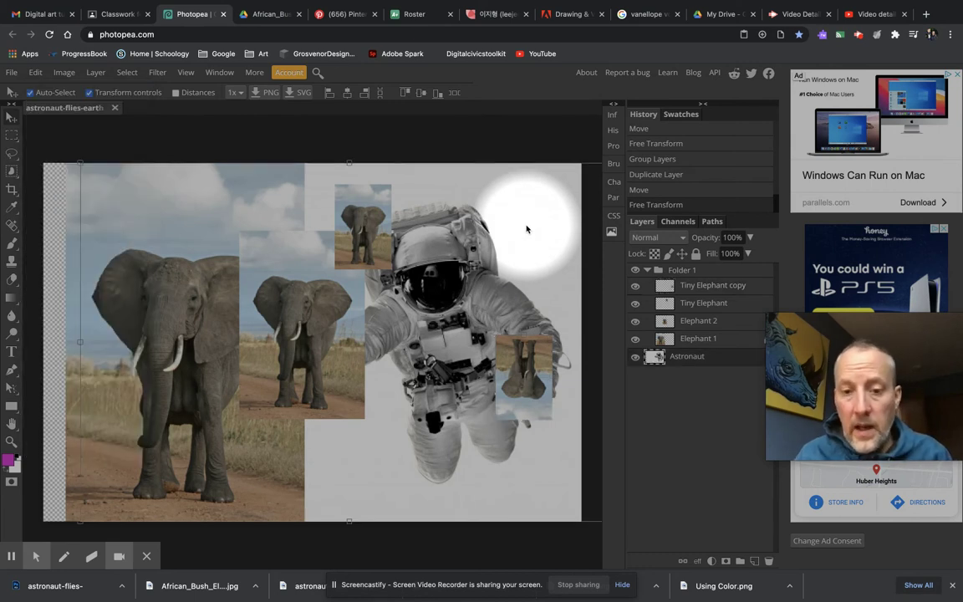
- Step backward and forward twice through the copy's last transform, ending with the upside-down copy restored
key("ctrl+z")
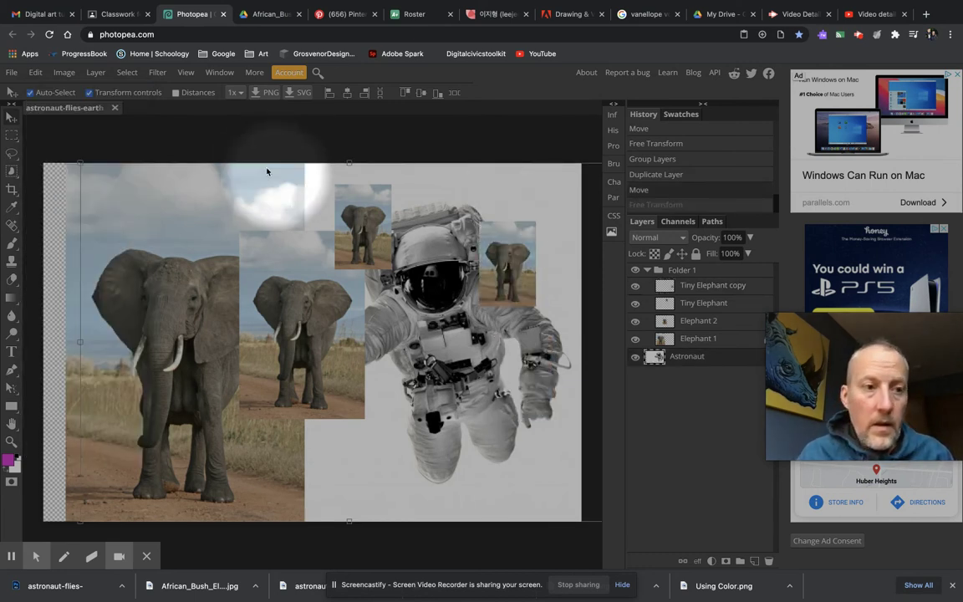
left_click(35, 72)
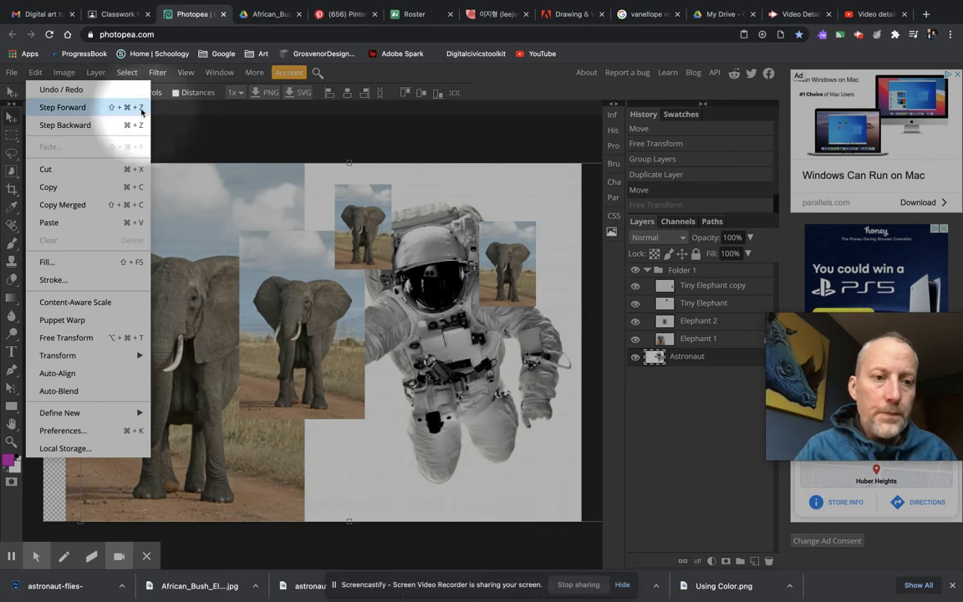
left_click(106, 108)
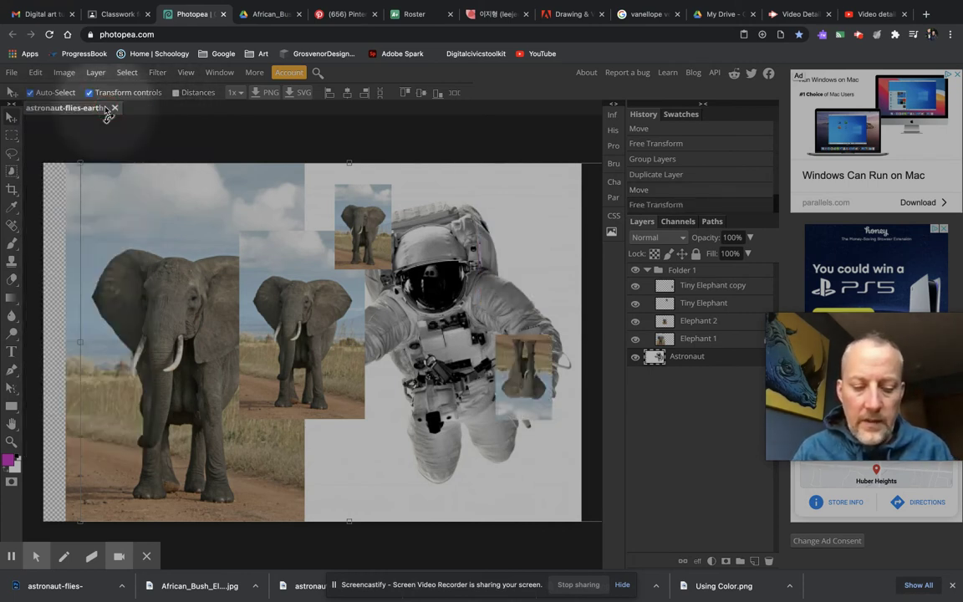
key("ctrl+z")
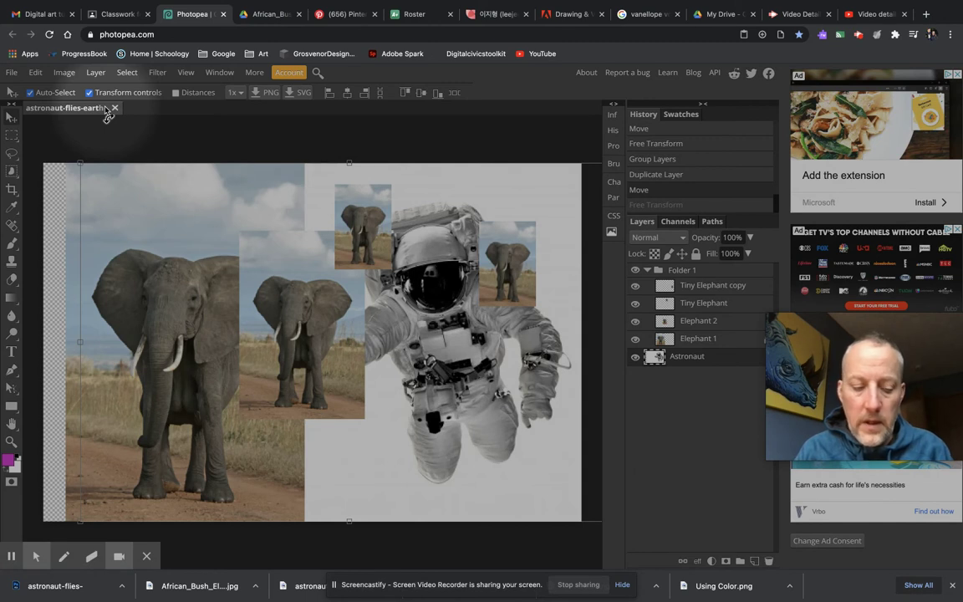
key("ctrl+shift+z")
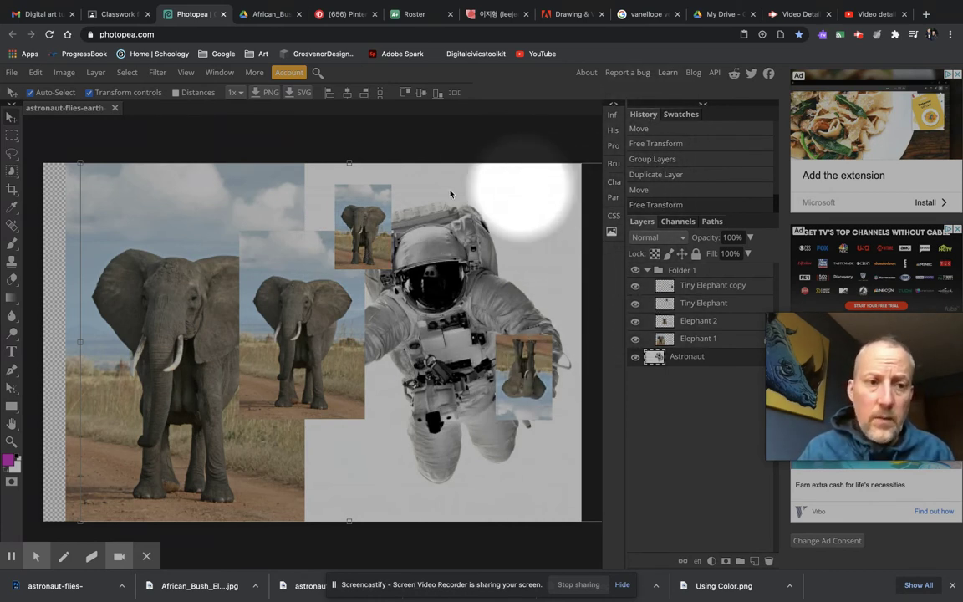
left_click(38, 73)
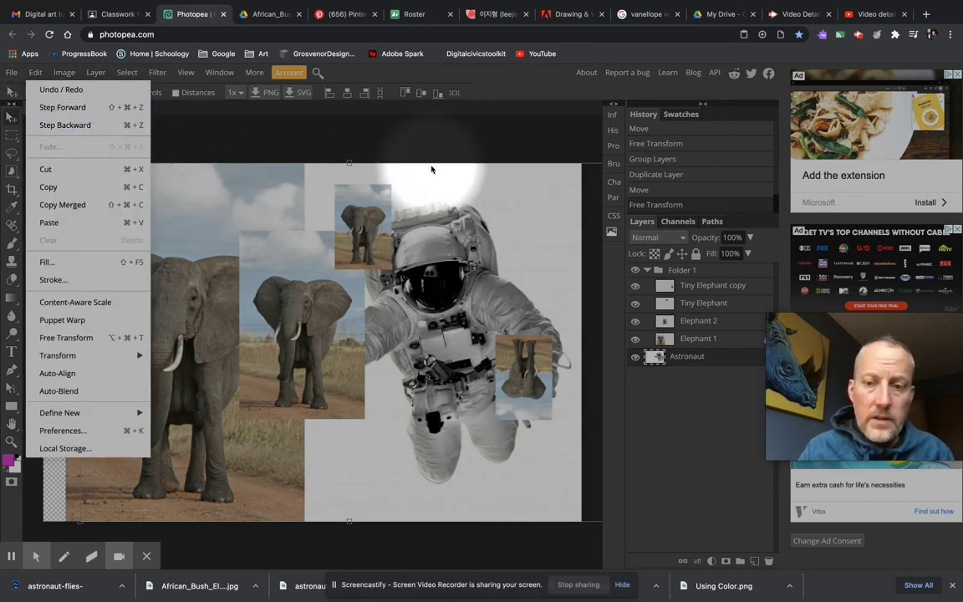
- Step back through the recent history states one at a time to the Move before the Tiny Elephant's Free Transform
left_click(667, 192)
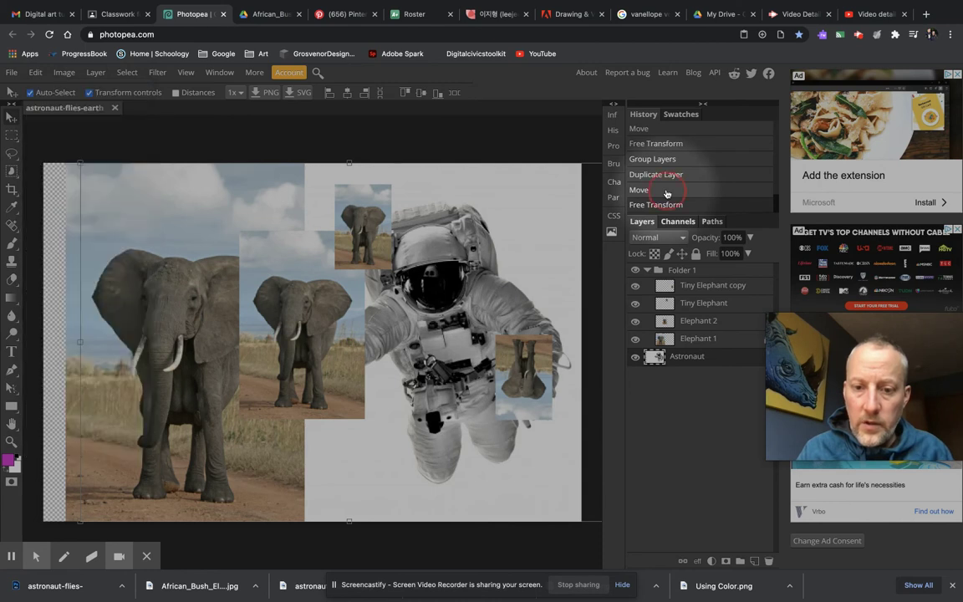
left_click(668, 191)
left_click(674, 179)
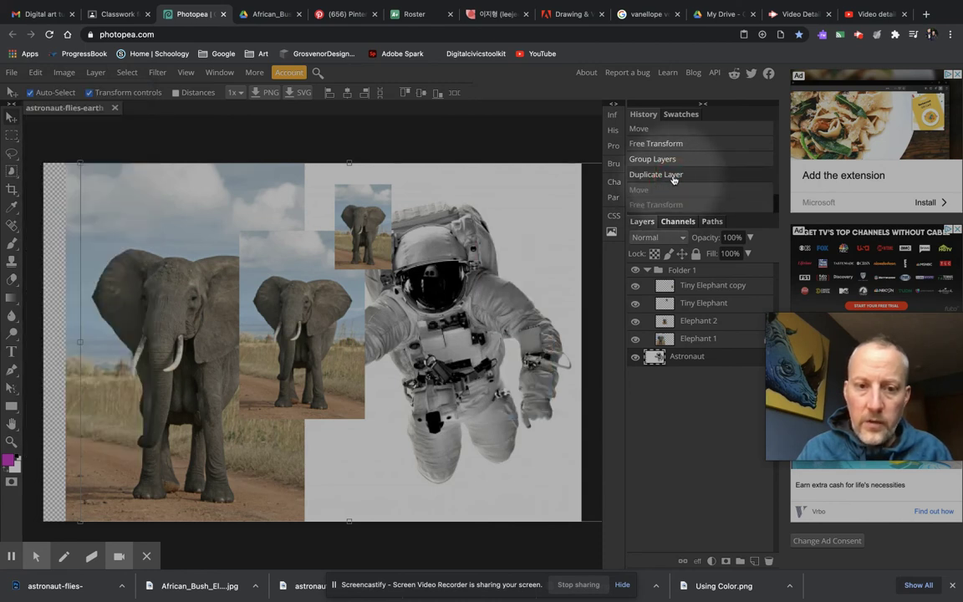
left_click(678, 160)
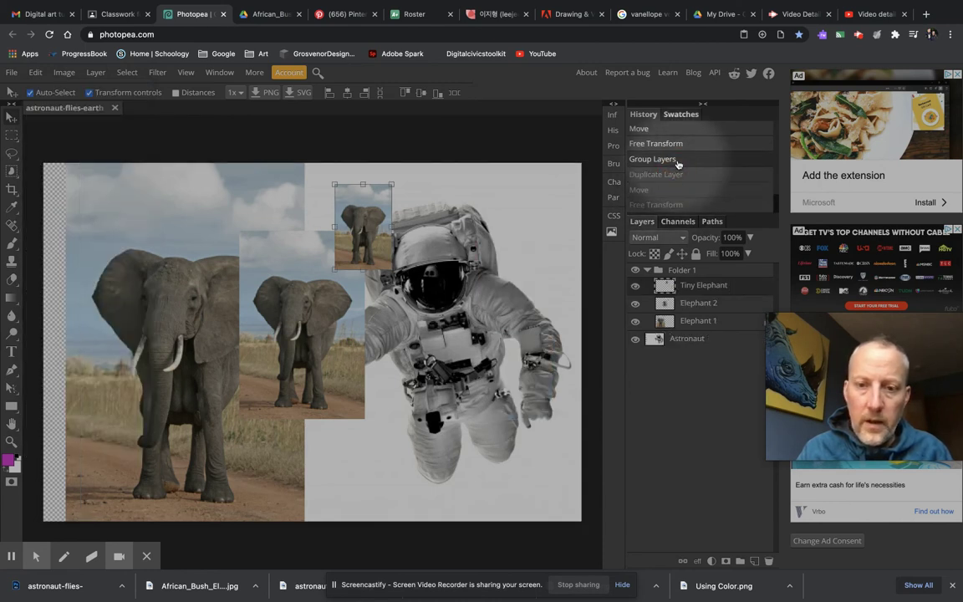
left_click(678, 144)
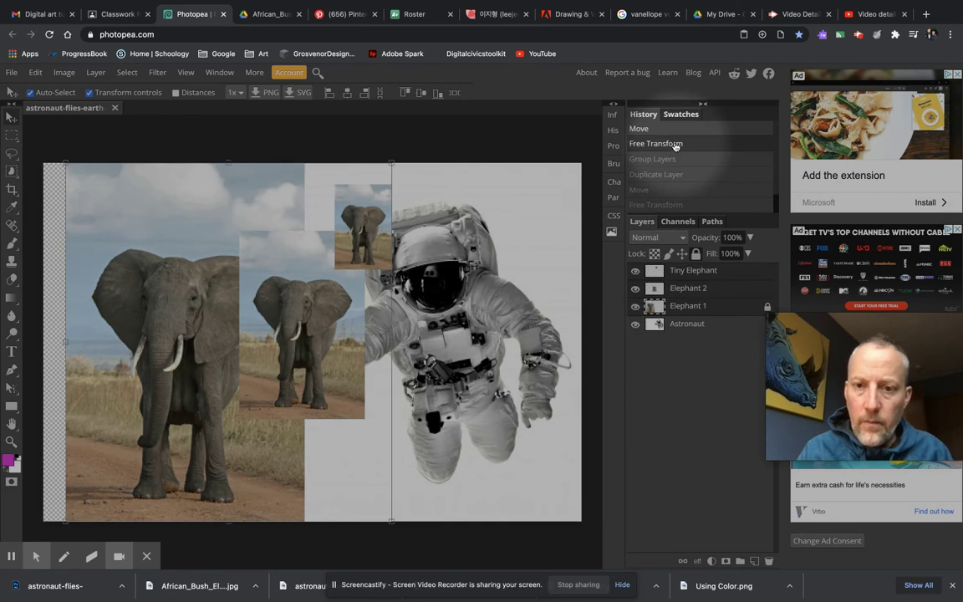
left_click(657, 129)
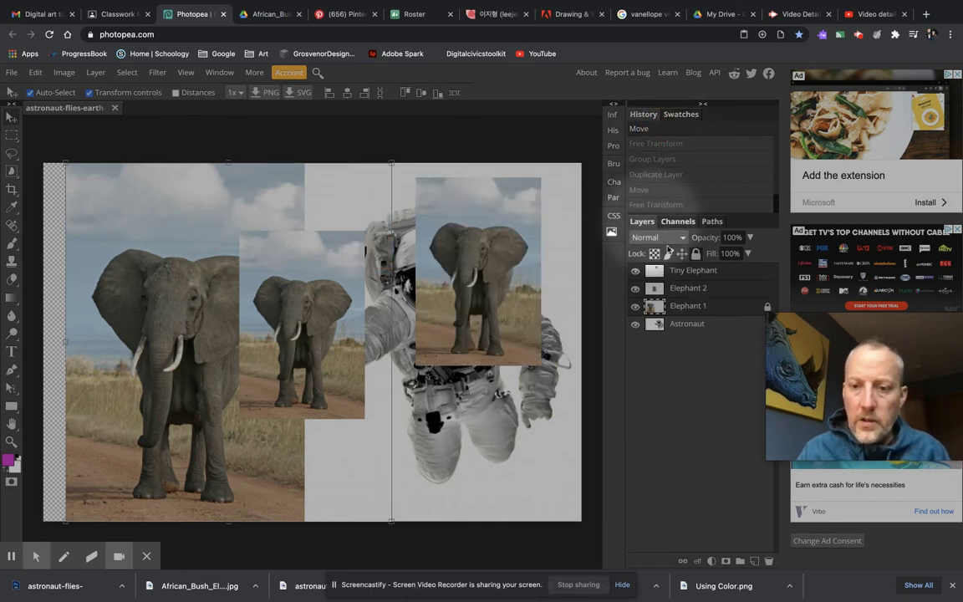
- Revert the document to the early Move history state just before the Rasterize entry
scroll(684, 159, "up", 5)
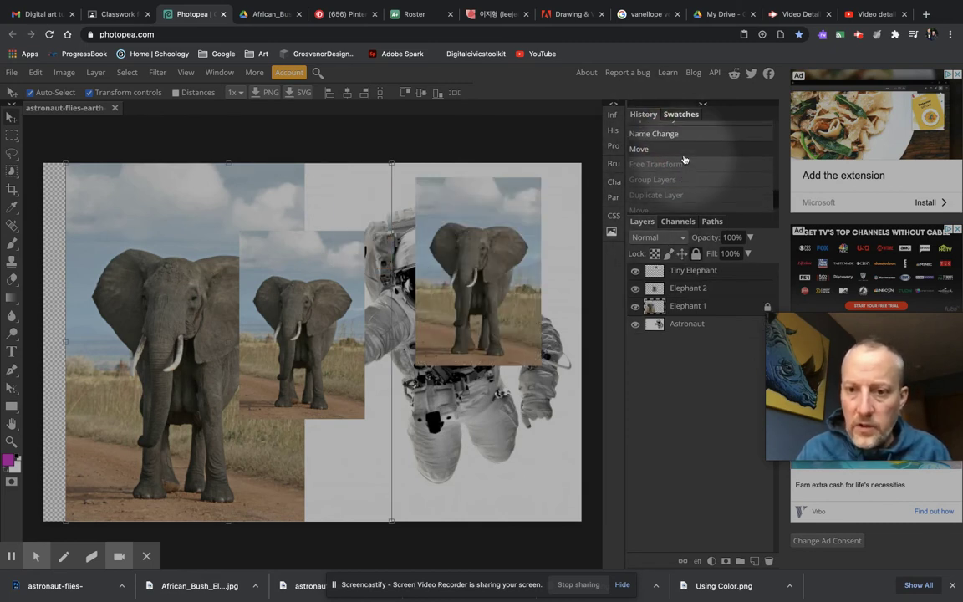
scroll(683, 163, "down", 3)
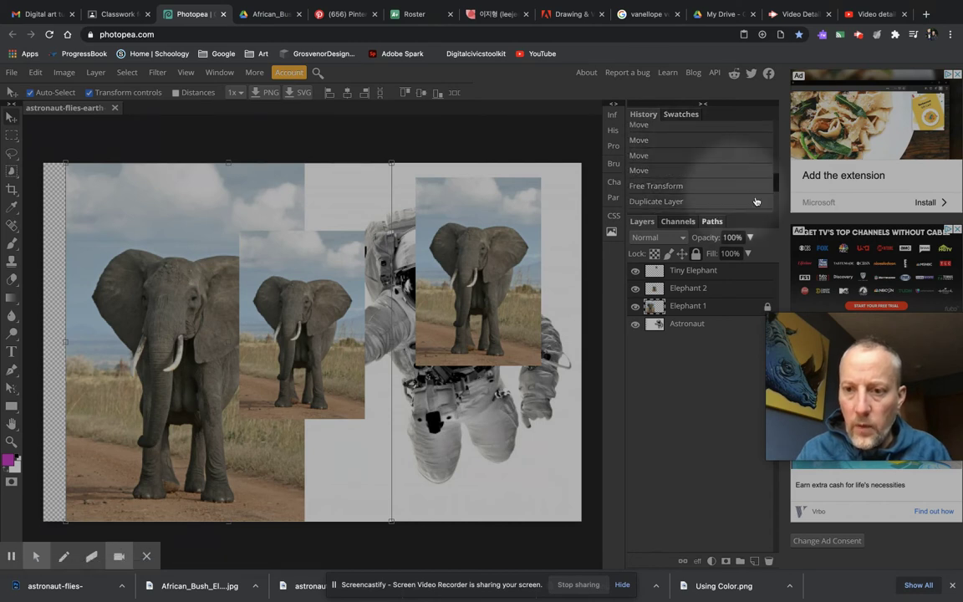
scroll(775, 175, "up", 5)
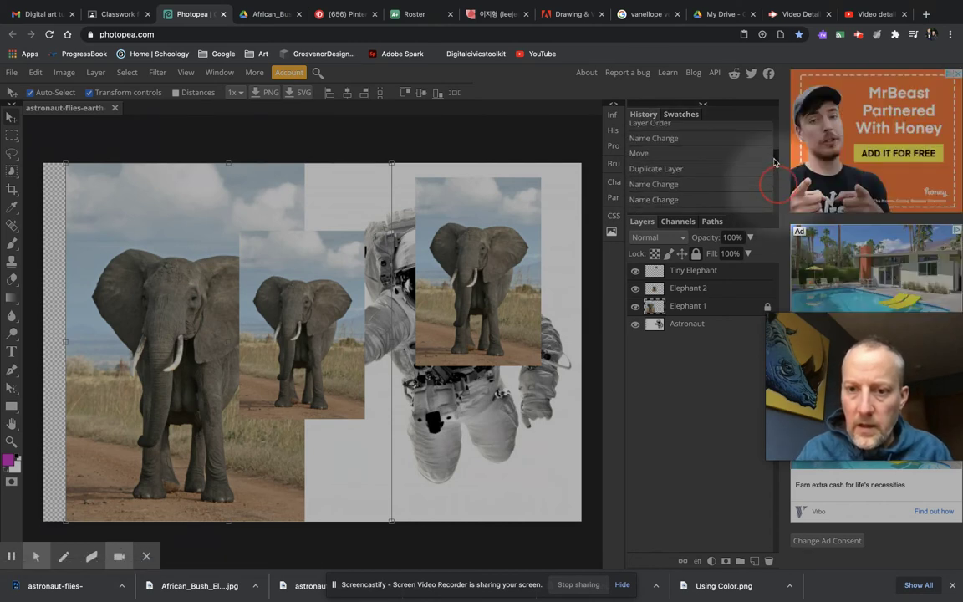
scroll(752, 146, "up", 2)
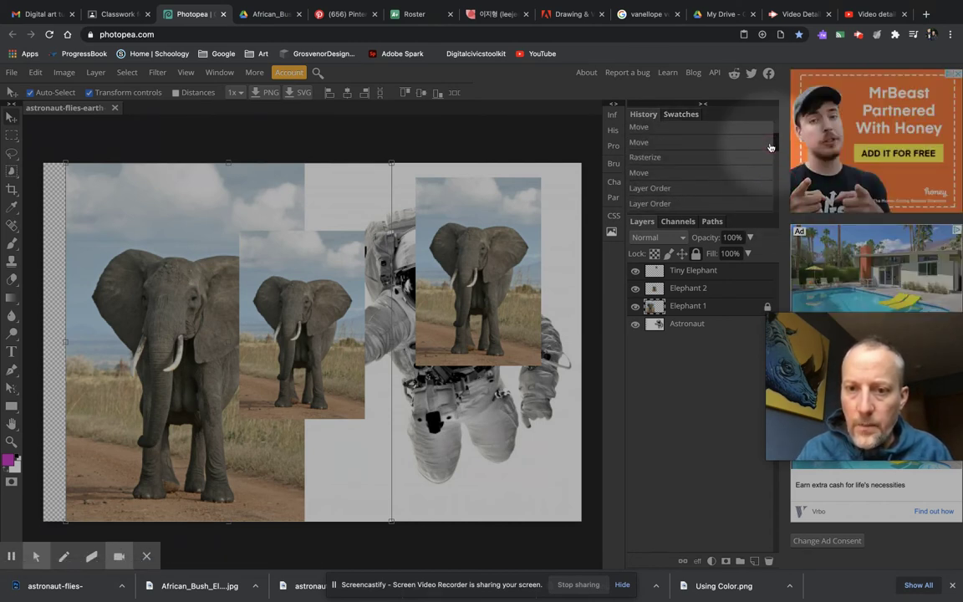
left_click(680, 144)
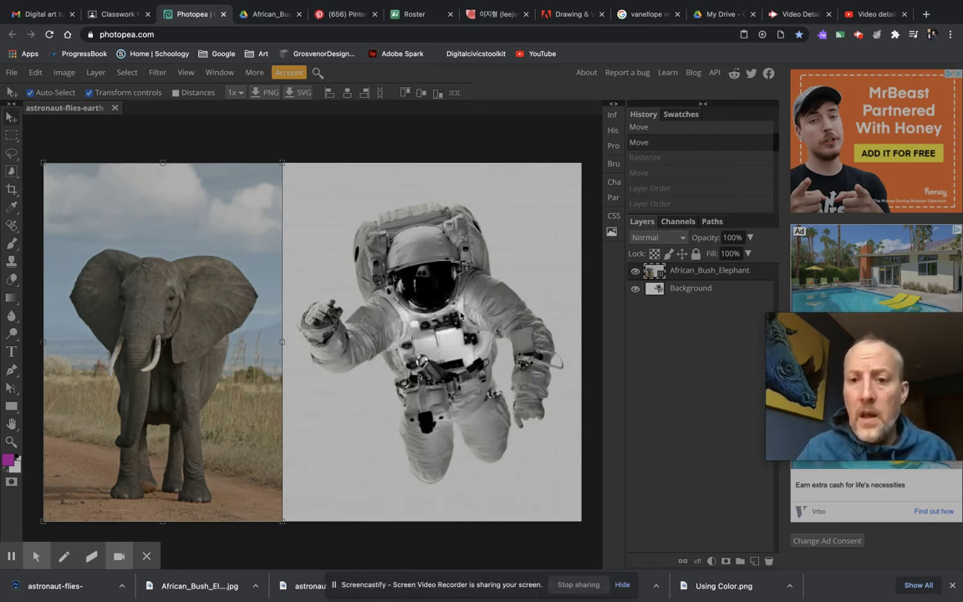
- Go forward in the history to the Duplicate Layer state of Elephant 2, and restore the latest Free Transform state
scroll(654, 185, "down", 5)
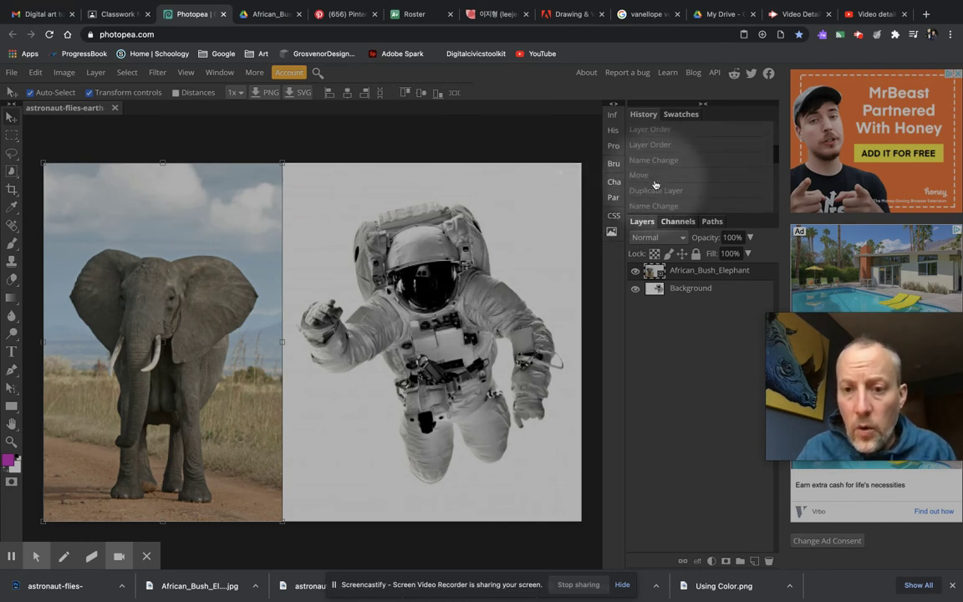
scroll(673, 180, "down", 3)
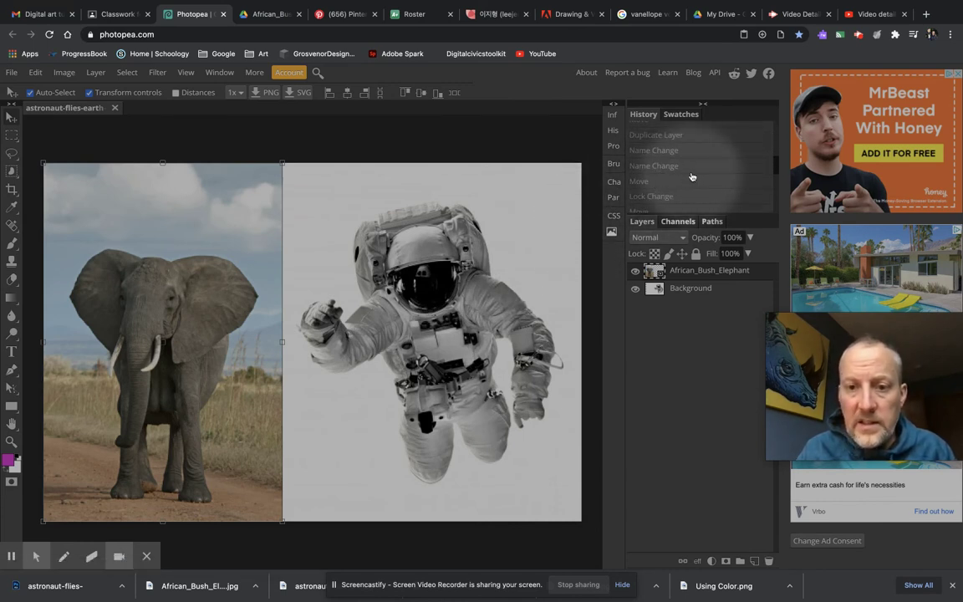
scroll(691, 175, "up", 3)
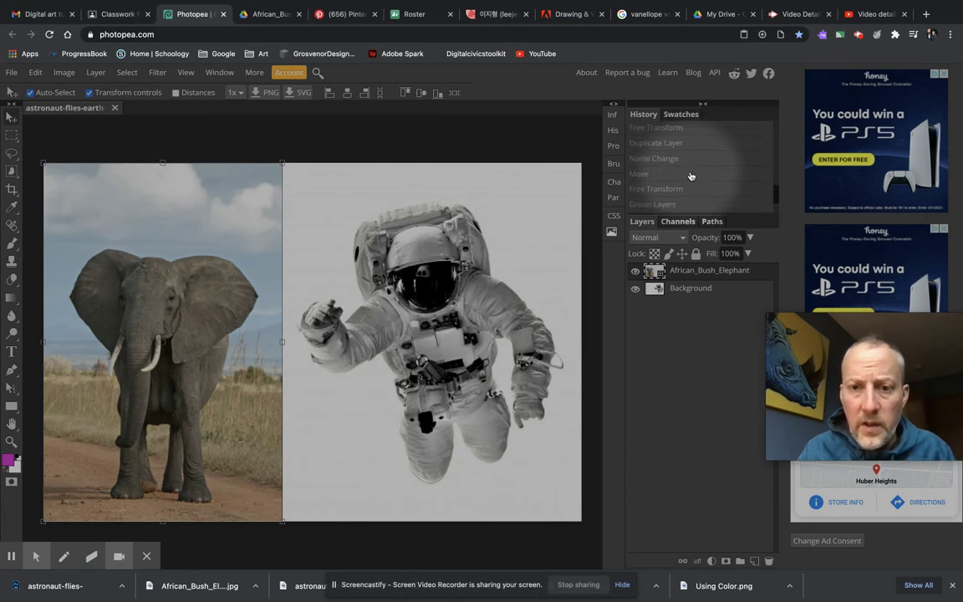
scroll(689, 163, "down", 2)
left_click(687, 144)
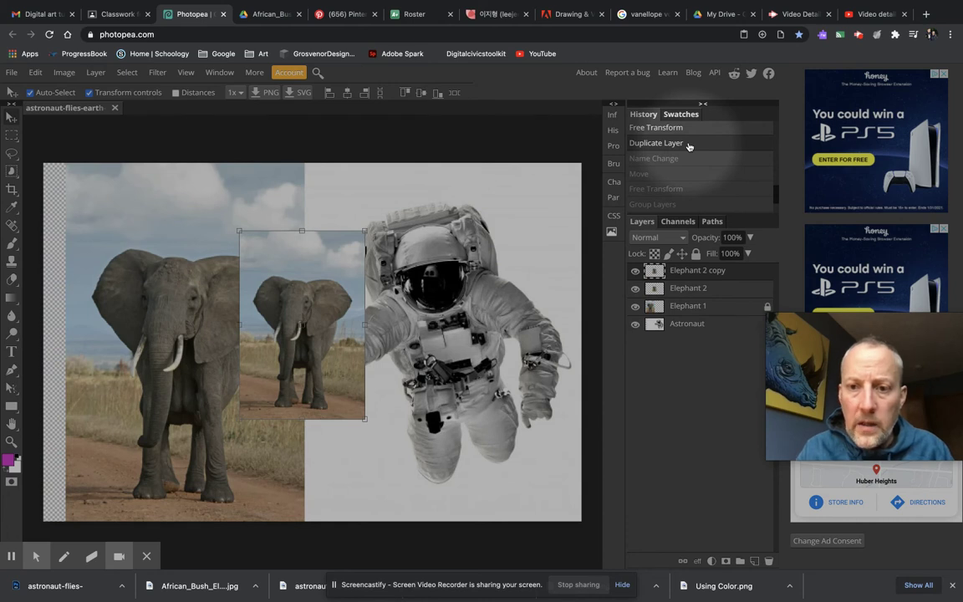
scroll(689, 146, "down", 3)
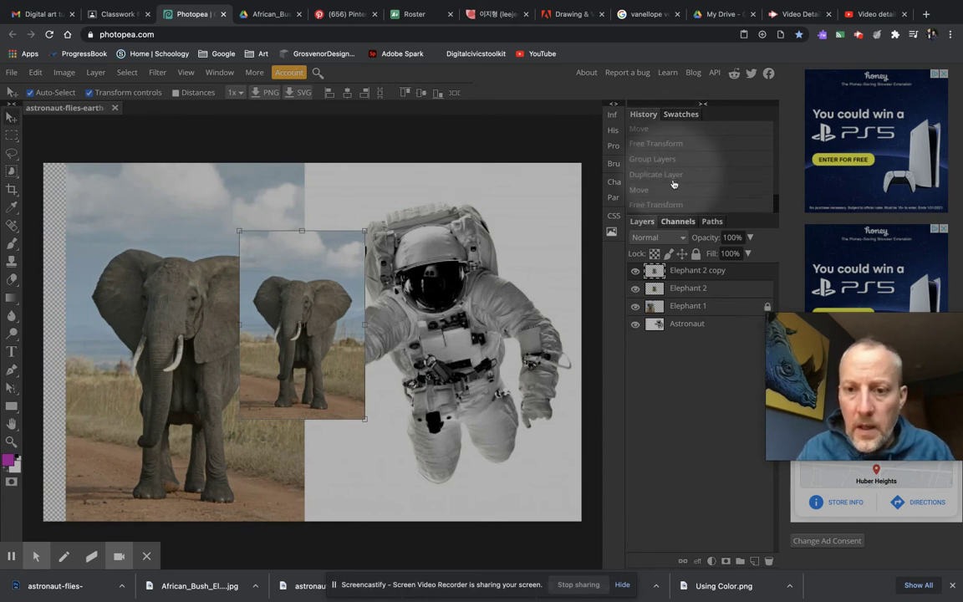
left_click(691, 206)
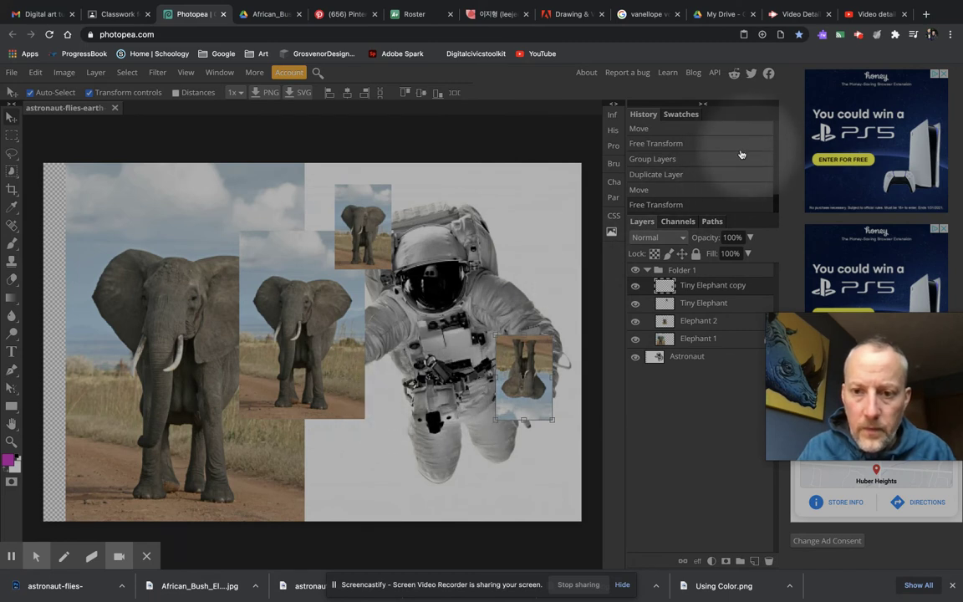
- Save the layered elephant and astronaut document as a PSD
left_click(12, 73)
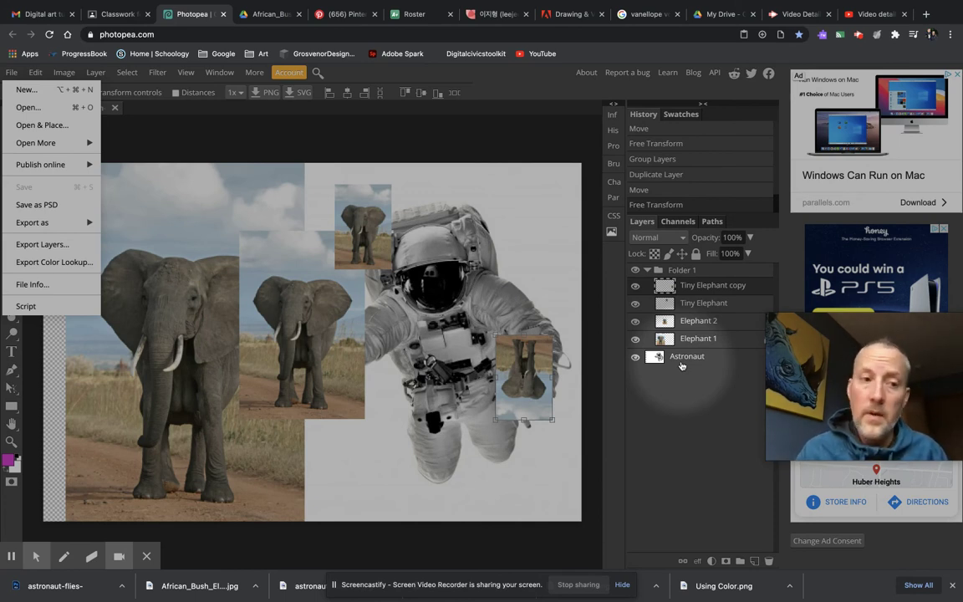
left_click(42, 205)
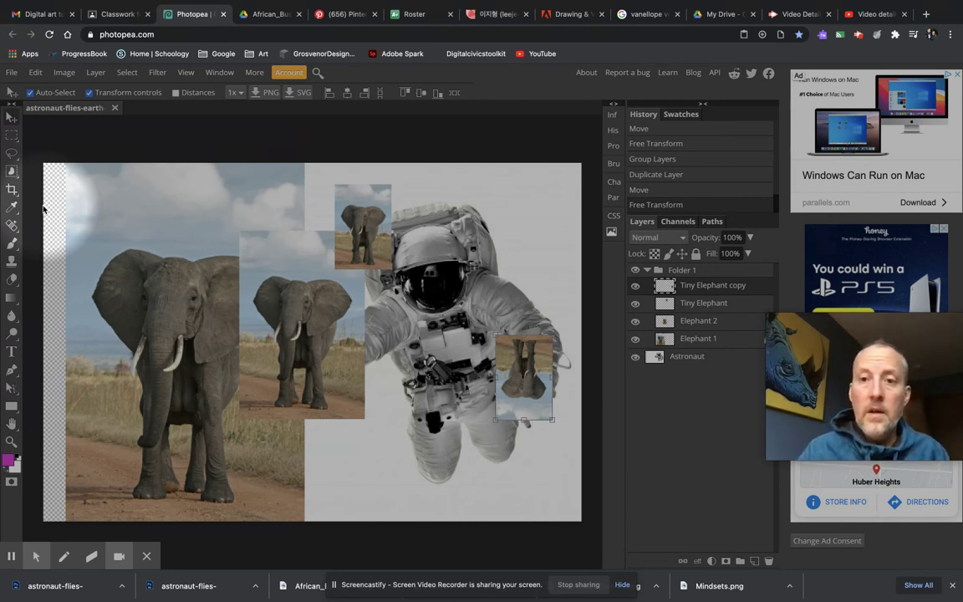
- Switch to Google Drive, choose the astronaut composite PSD from Downloads for a file upload, compare it with the astronaut JPG, and cancel the upload
left_click(720, 17)
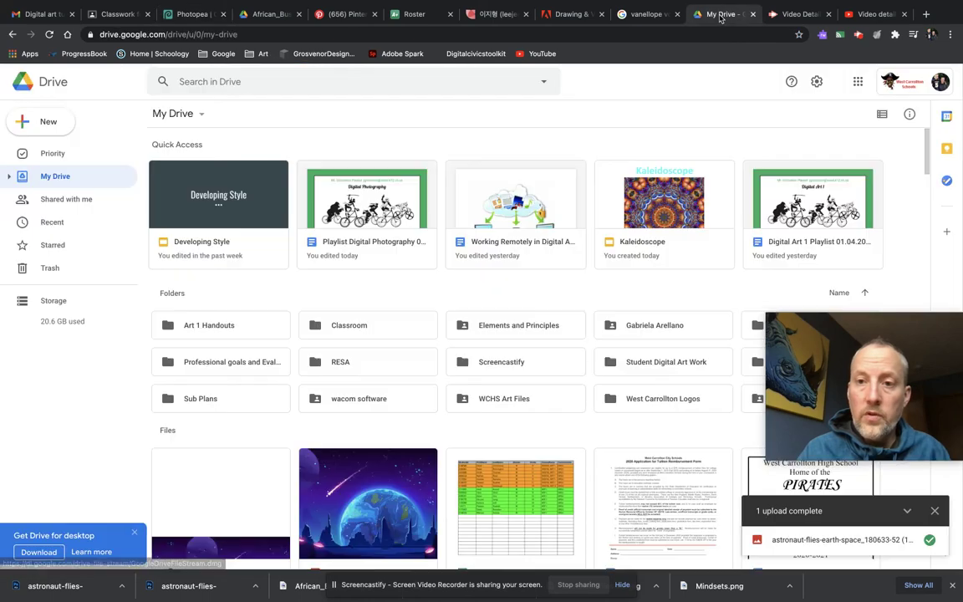
left_click(55, 123)
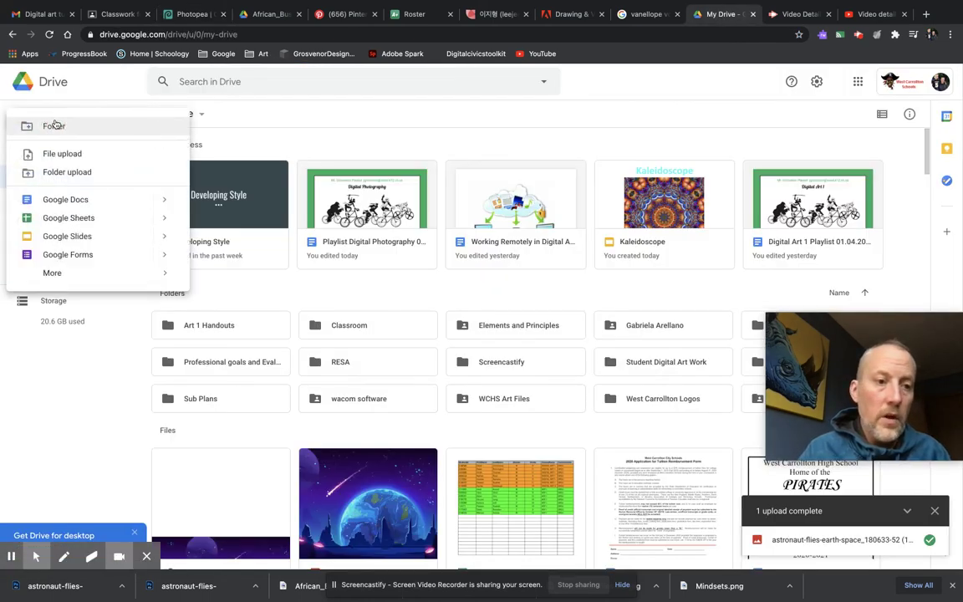
left_click(63, 154)
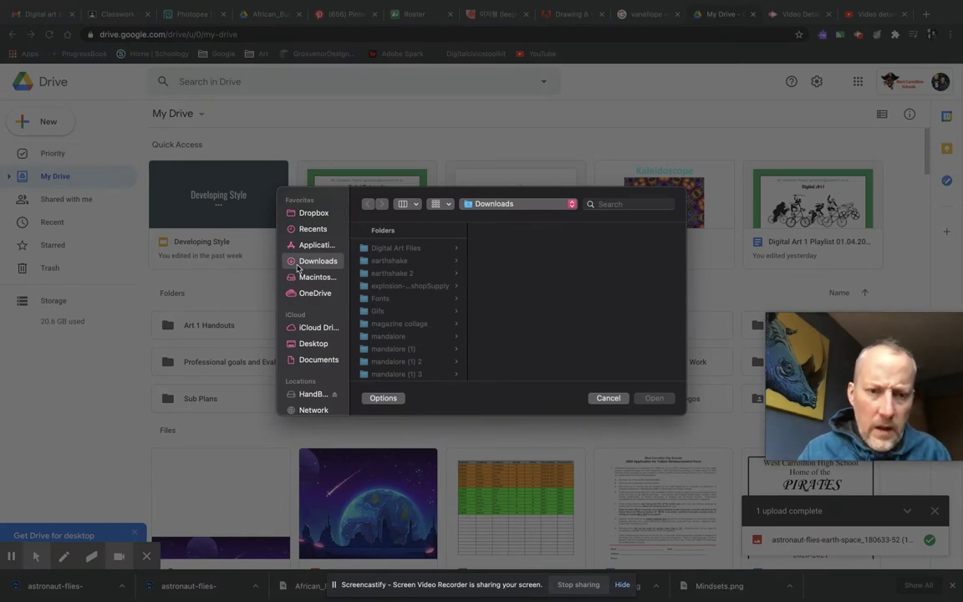
scroll(405, 315, "down", 1)
scroll(405, 315, "down", 10)
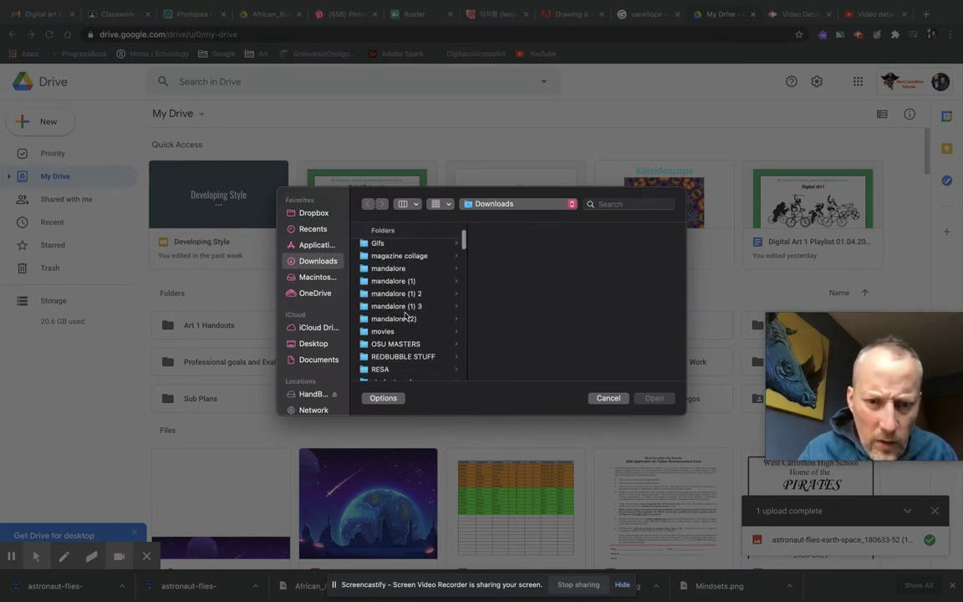
scroll(405, 315, "down", 10)
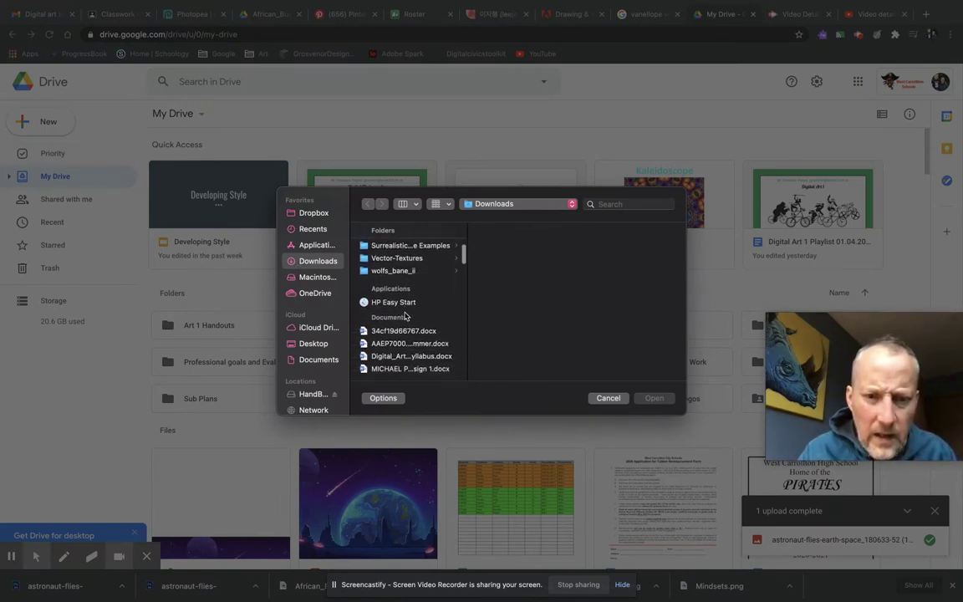
scroll(404, 315, "down", 2)
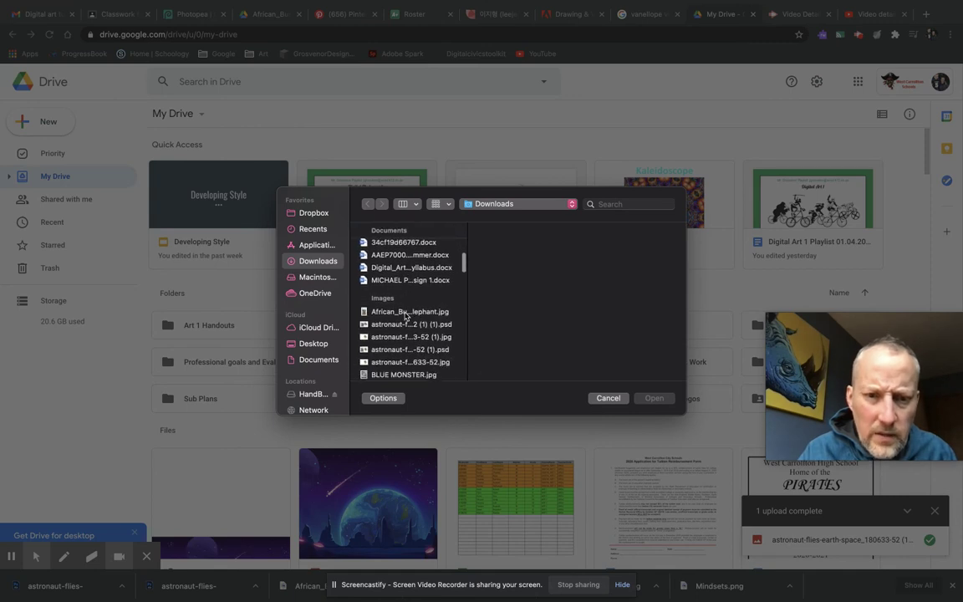
left_click(398, 325)
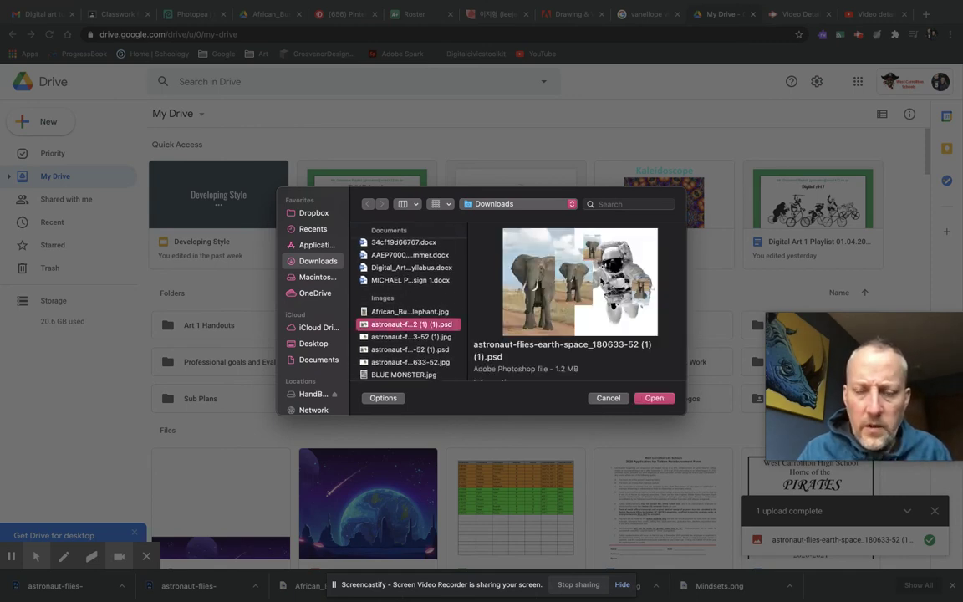
left_click(406, 336)
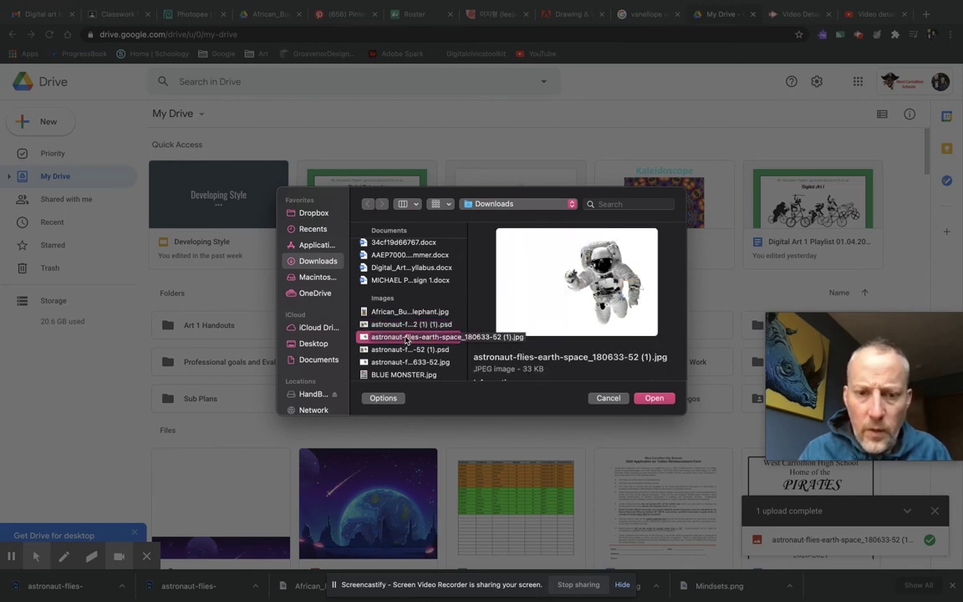
left_click(400, 325)
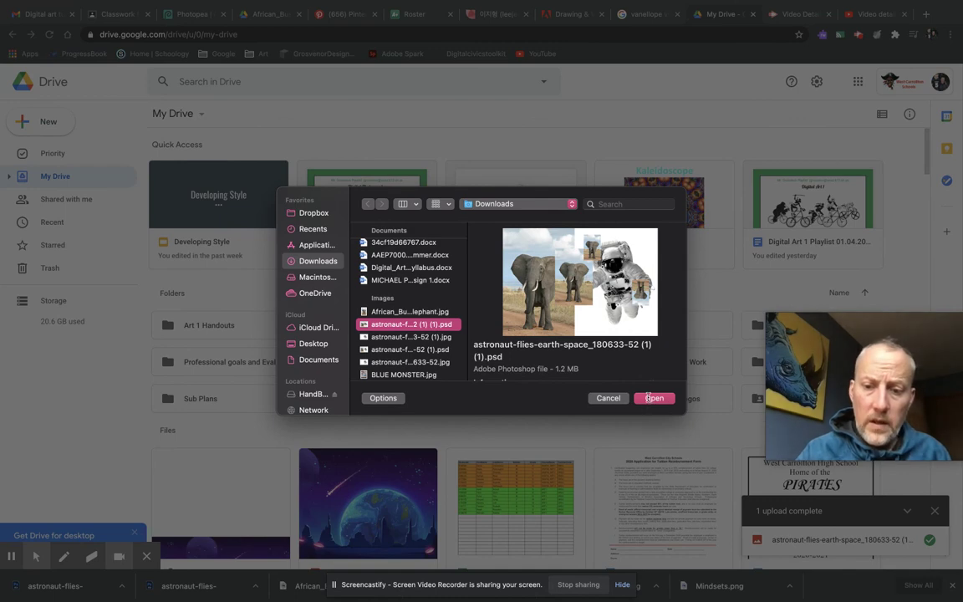
left_click(614, 399)
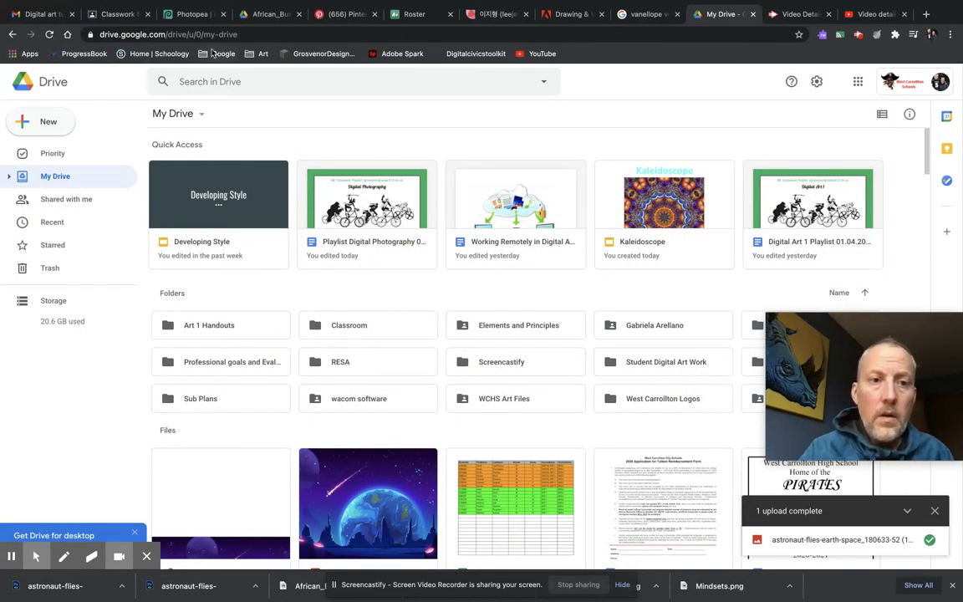
- Switch back to Photopea and export the composite as a JPG at 626 × 417 px and 70% quality
left_click(200, 18)
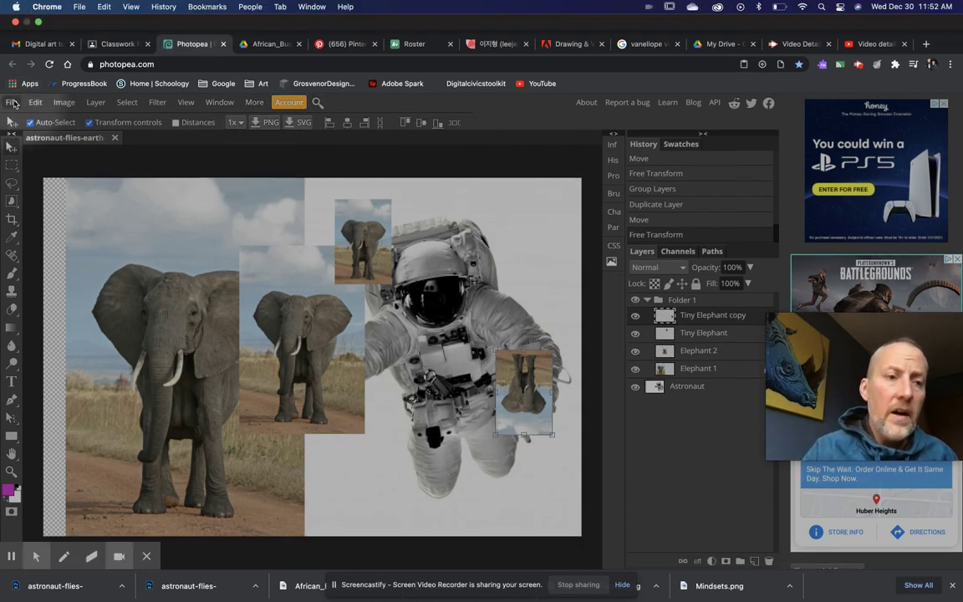
left_click(13, 102)
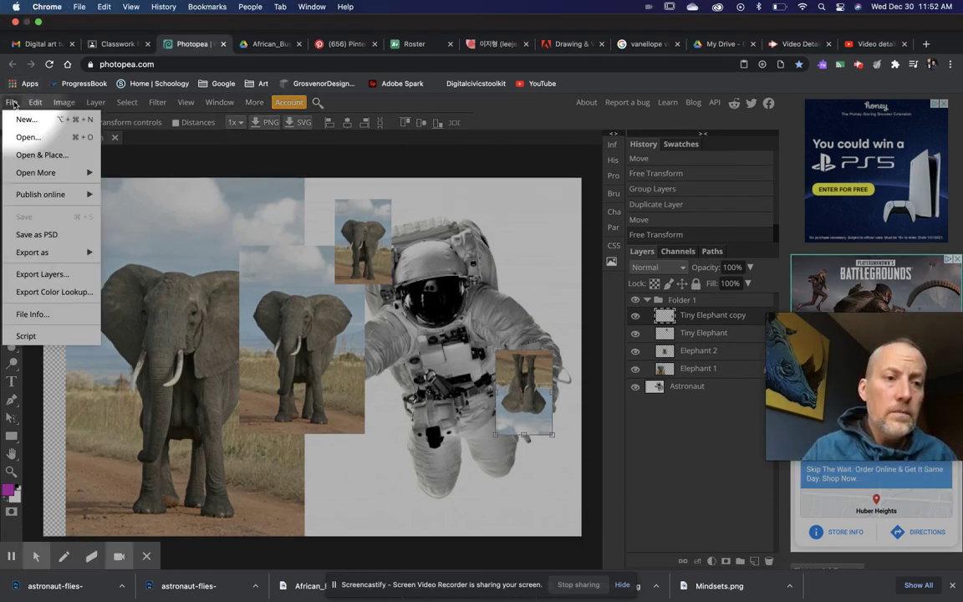
mouse_move(35, 229)
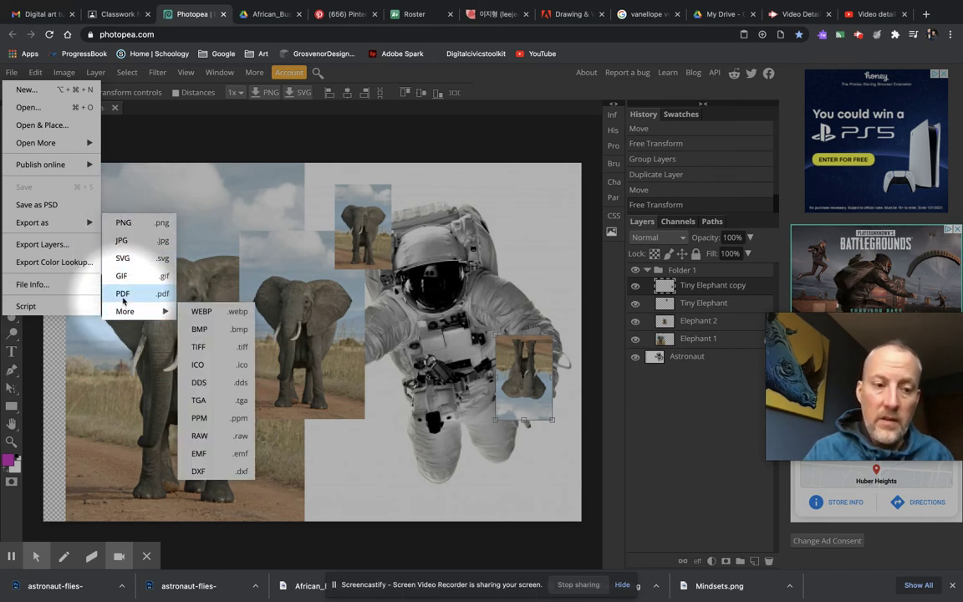
left_click(129, 242)
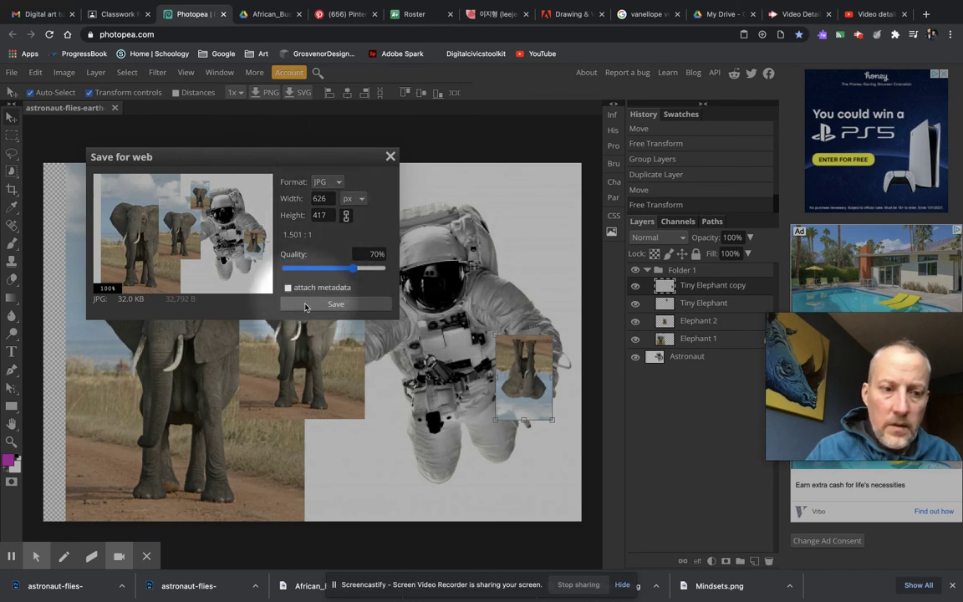
left_click(332, 304)
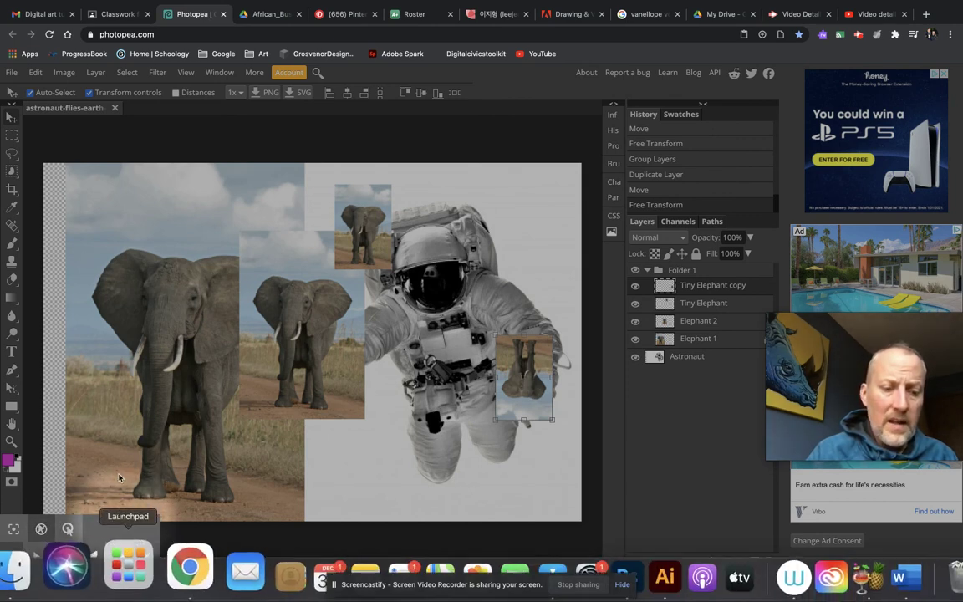
- Show the exported JPG in Finder, look through the neighbouring images in Downloads, and return to Photopea
left_click(121, 584)
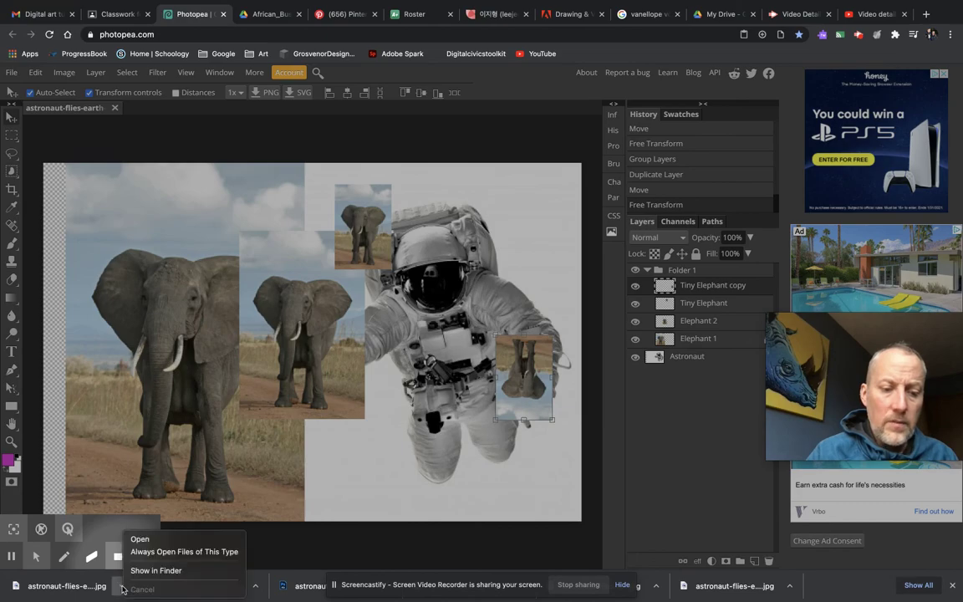
left_click(150, 570)
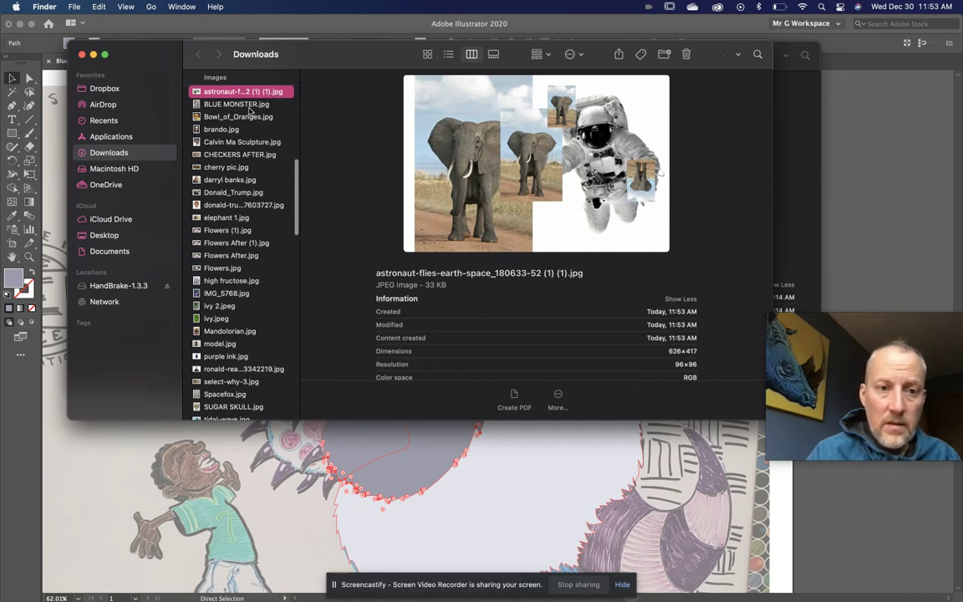
scroll(250, 96, "up", 3)
scroll(248, 110, "up", 2)
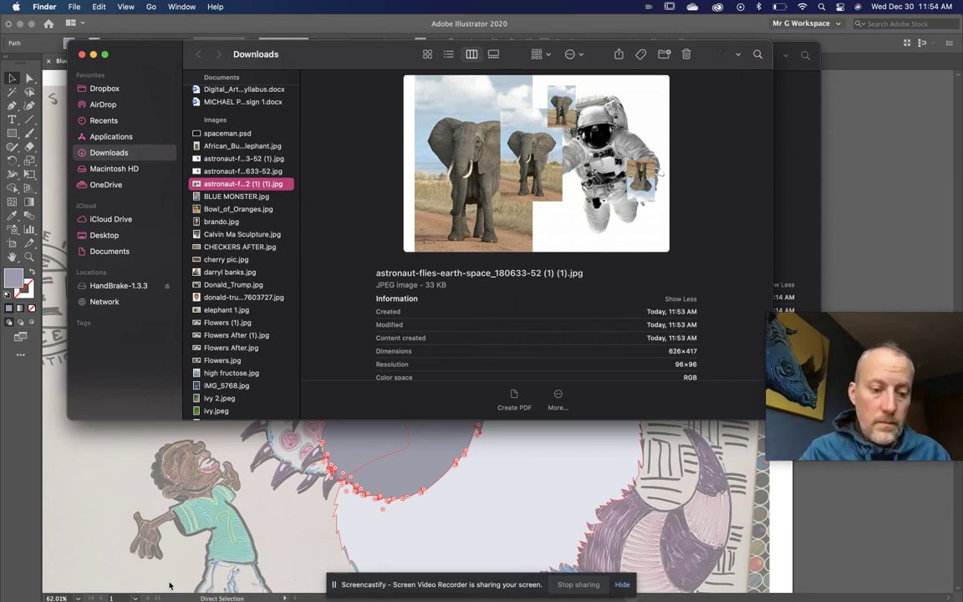
mouse_move(409, 589)
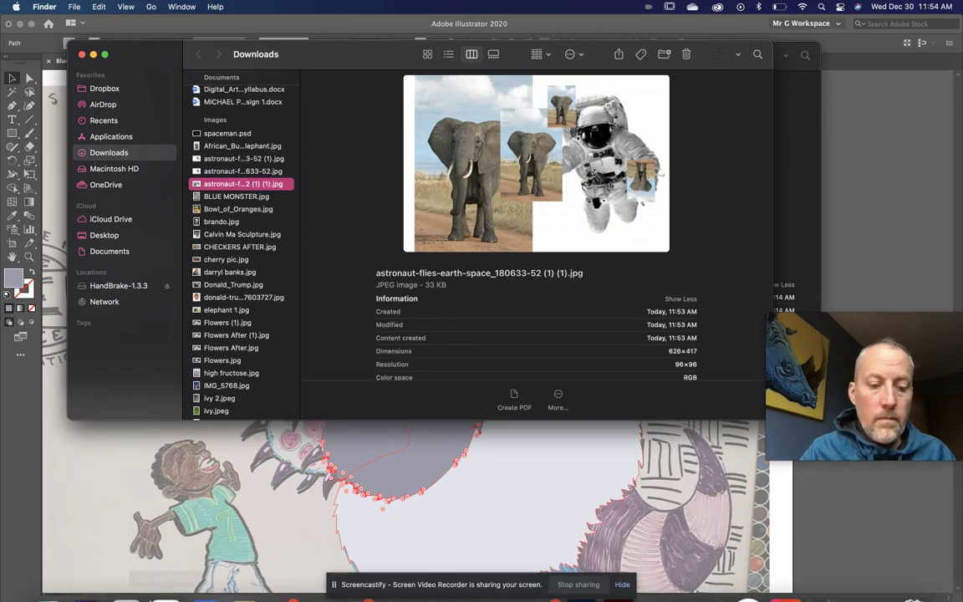
left_click(165, 578)
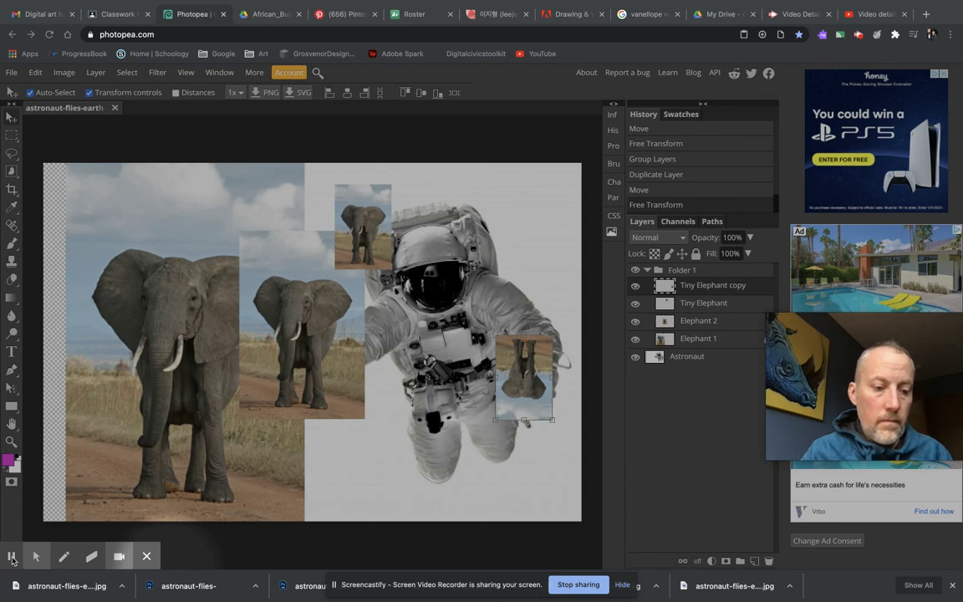
mouse_move(35, 555)
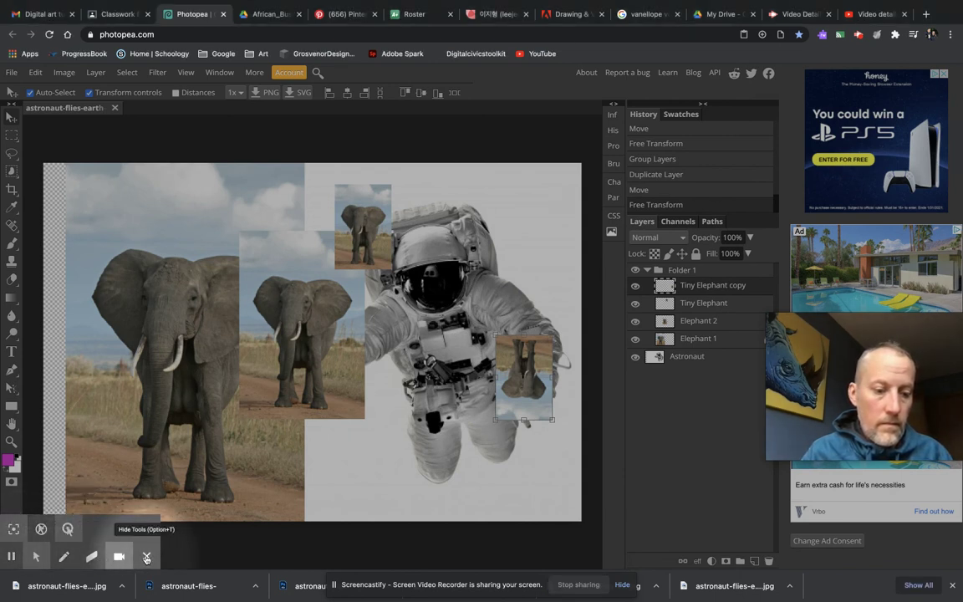
left_click(146, 557)
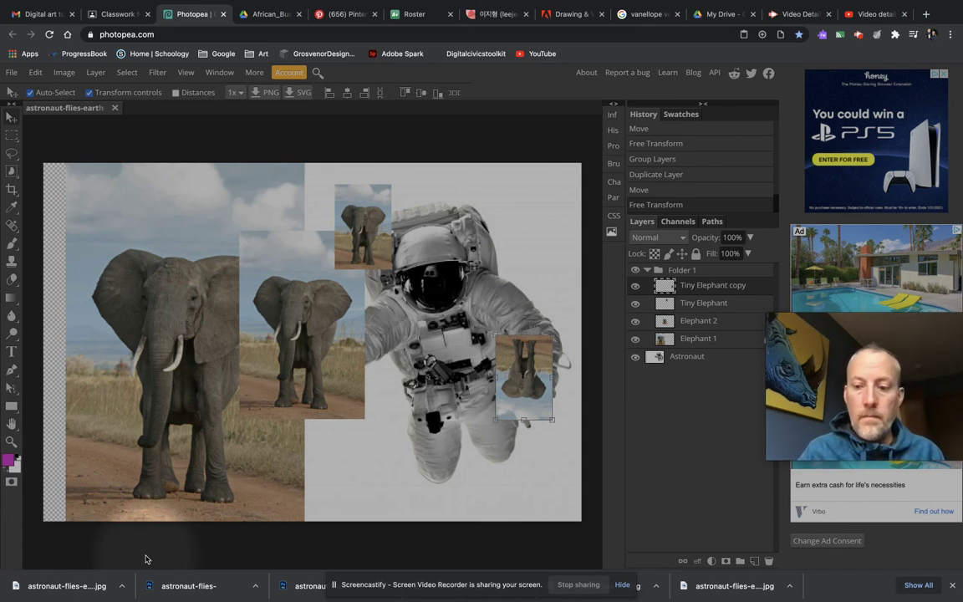